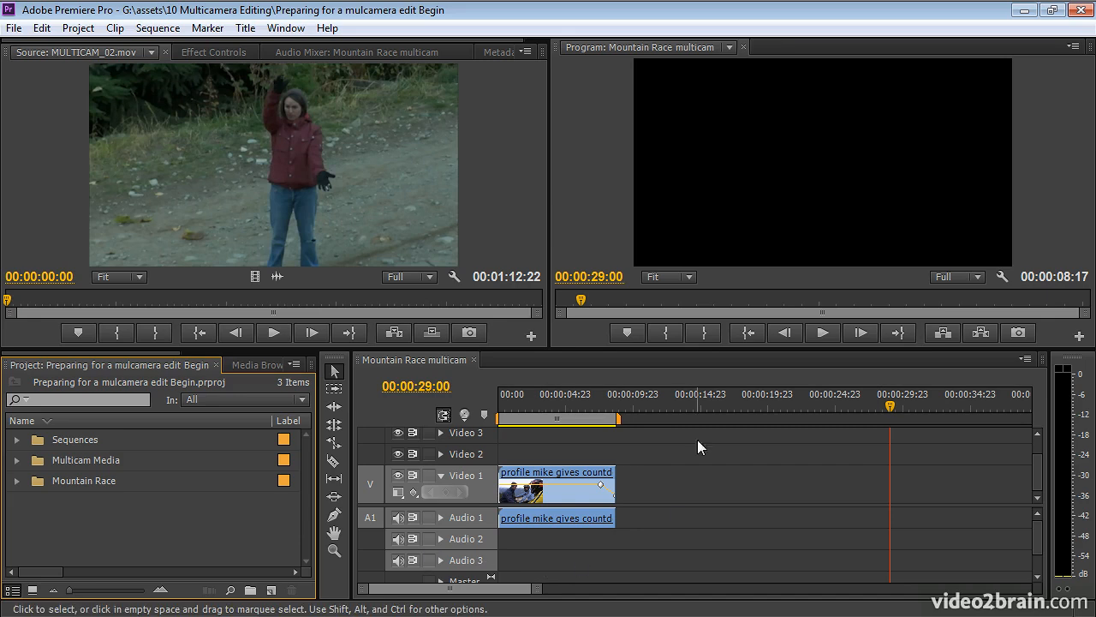
Move the Mountain Race multicam playhead to 00:00:10:16, then go to the project media list.
{"action": "left_click", "coordinate": [642, 402]}
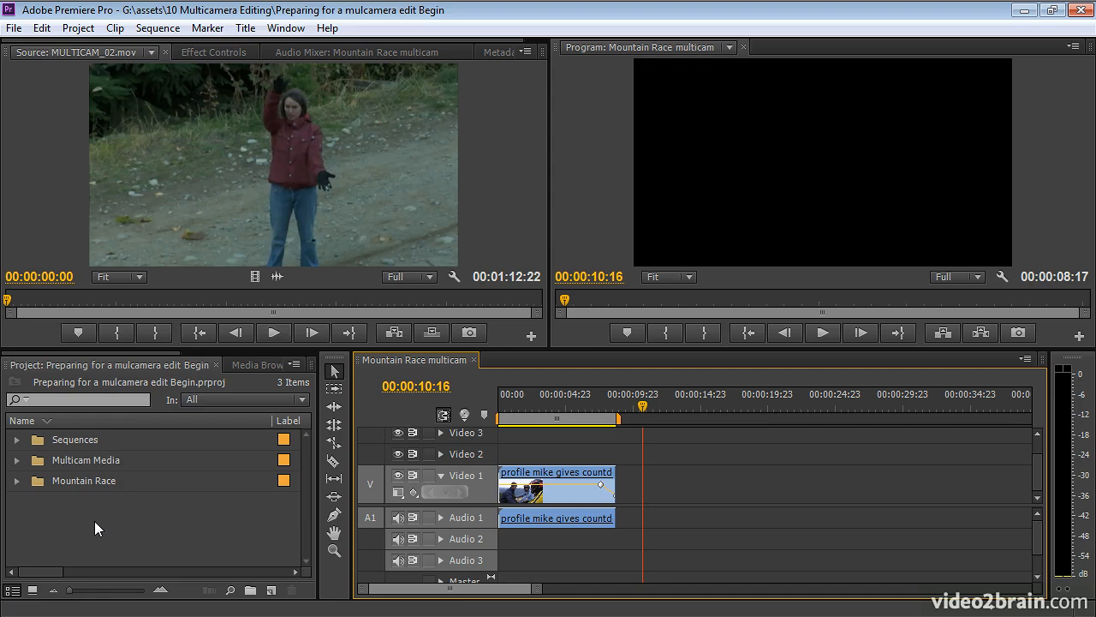
{"action": "left_click", "coordinate": [48, 514]}
Expand the Multicam Media bin and scrub MULTICAM_01.mov in the Source monitor.
{"action": "left_click", "coordinate": [17, 460]}
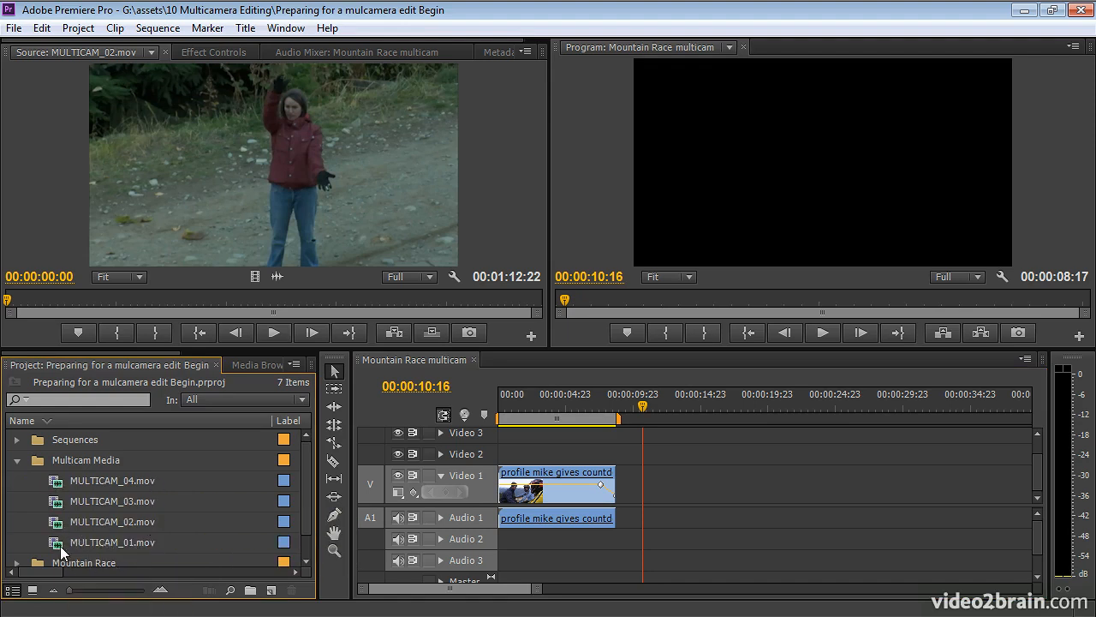
{"action": "double_click", "coordinate": [56, 543]}
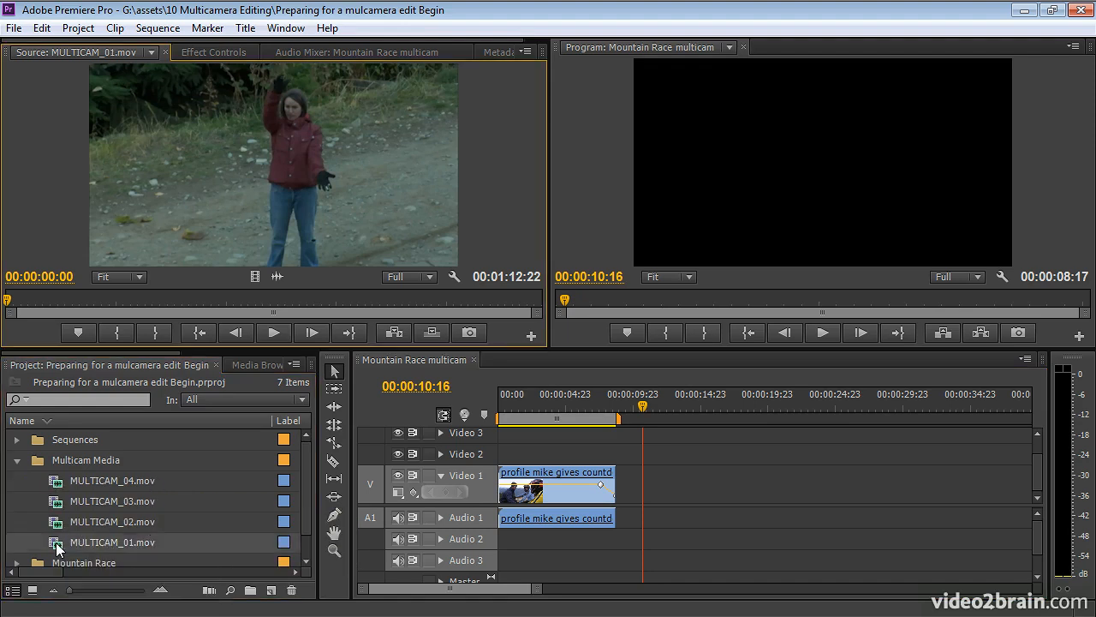
{"action": "left_click", "coordinate": [89, 298]}
{"action": "left_click_drag", "start_coordinate": [88, 298], "coordinate": [18, 306]}
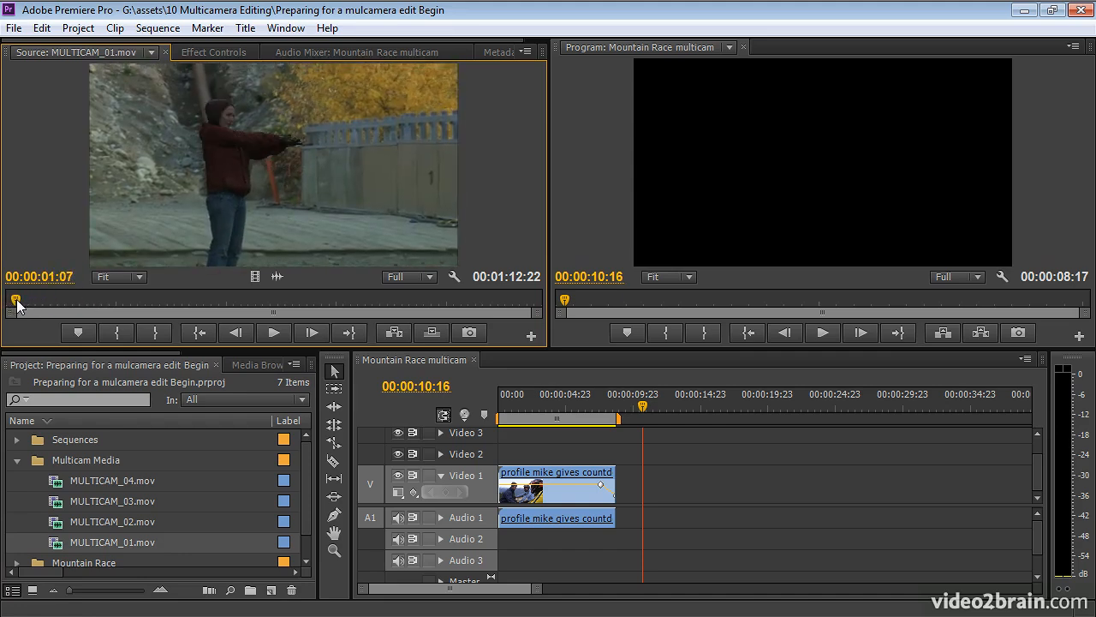
Save the project as 'Preparing for a mulcamera edit Complete' and step MULTICAM_01 back a few frames.
{"action": "key", "text": "ctrl+shift+s"}
{"action": "double_click", "coordinate": [369, 429]}
{"action": "type", "text": "Complete"}
{"action": "key", "text": "Return"}
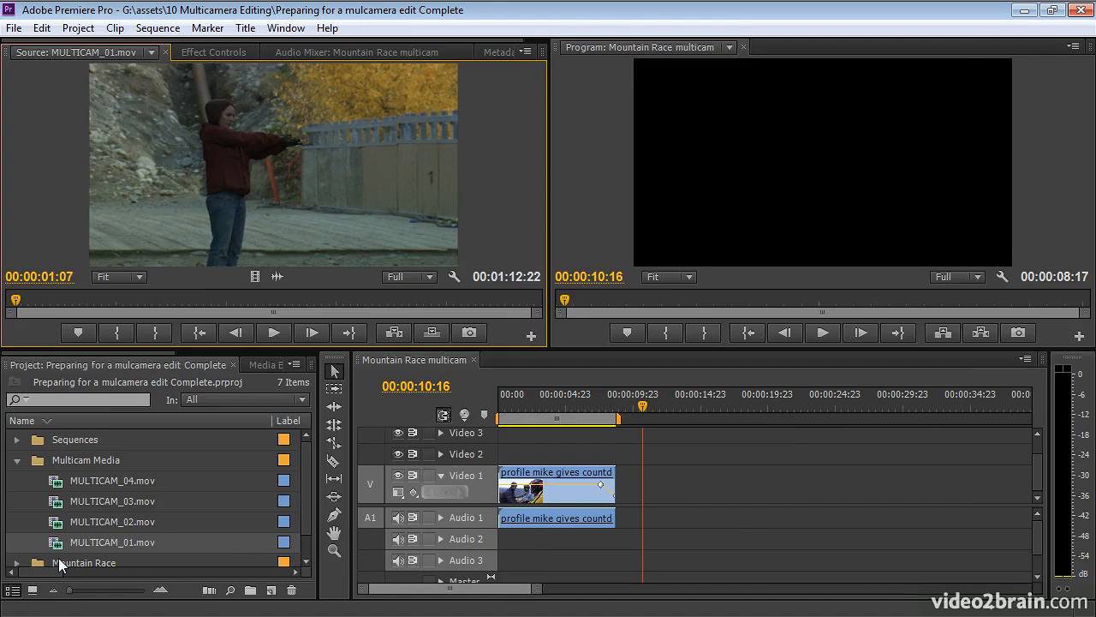
{"action": "mouse_move", "coordinate": [82, 537]}
{"action": "key", "text": "Left"}
{"action": "key", "text": "Left"}
{"action": "key", "text": "Left"}
{"action": "key", "text": "Left"}
{"action": "key", "text": "Left"}
{"action": "key", "text": "Left"}
Frame-step MULTICAM_01 to the frame where the clapping arms meet.
{"action": "key", "text": "Right"}
{"action": "key", "text": "Right"}
{"action": "key", "text": "Right"}
{"action": "key", "text": "Left"}
{"action": "key", "text": "Left"}
{"action": "key", "text": "Right"}
{"action": "key", "text": "Left"}
{"action": "key", "text": "Right"}
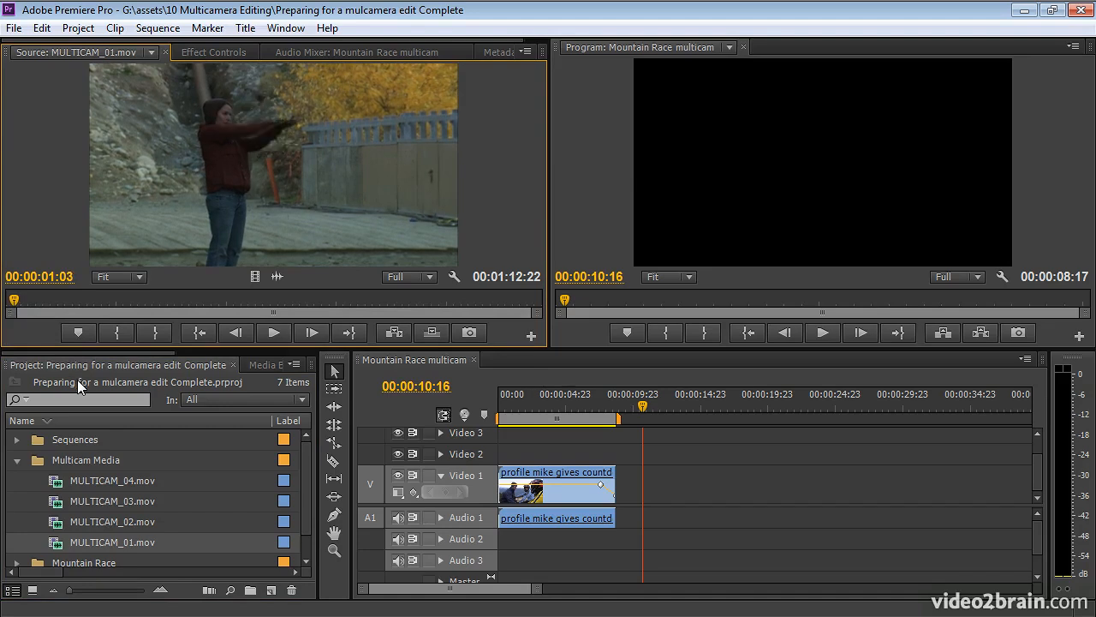
Play MULTICAM_02.mov and mark its In point at 00:00:00:18.
{"action": "double_click", "coordinate": [58, 525]}
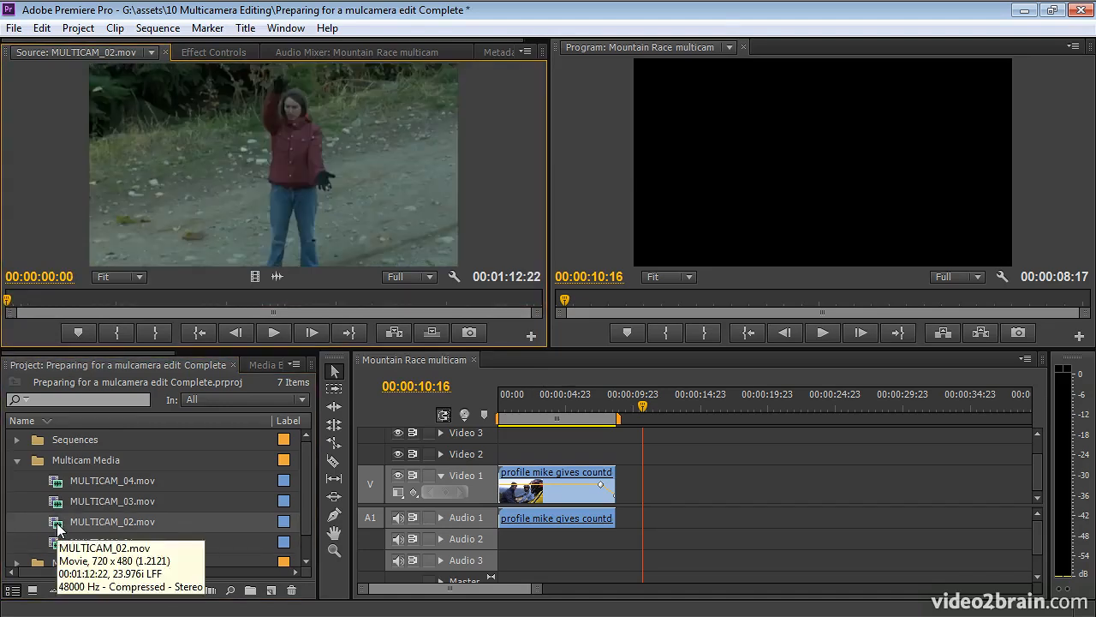
{"action": "key", "text": "space"}
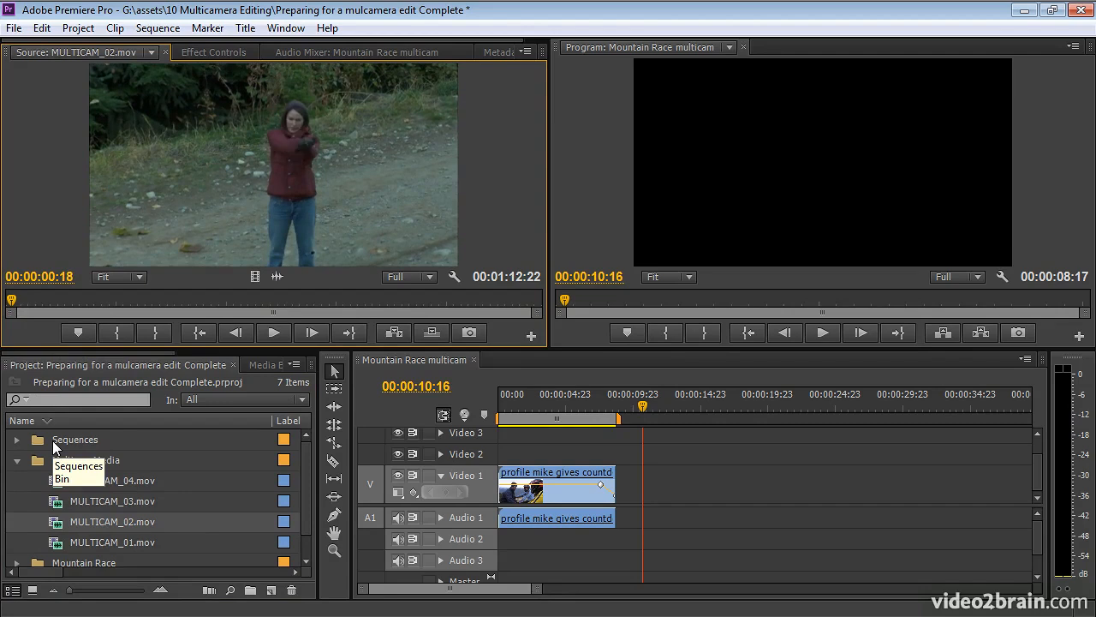
{"action": "key", "text": "i"}
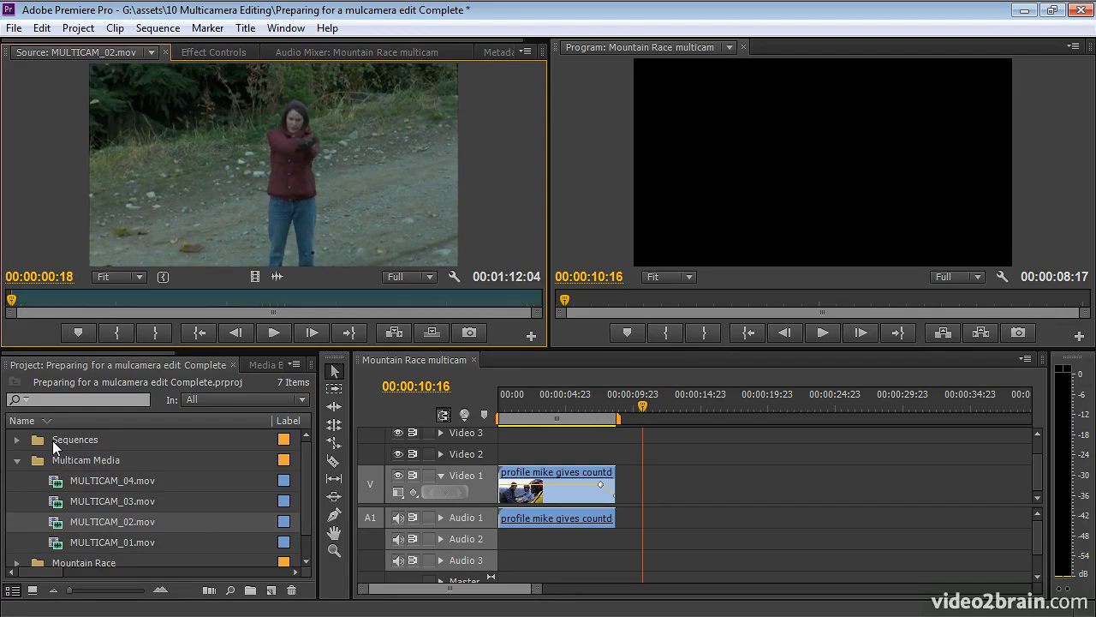
Play MULTICAM_03.mov from the start and mark its In point at 00:00:00:11.
{"action": "double_click", "coordinate": [57, 506]}
{"action": "key", "text": "space"}
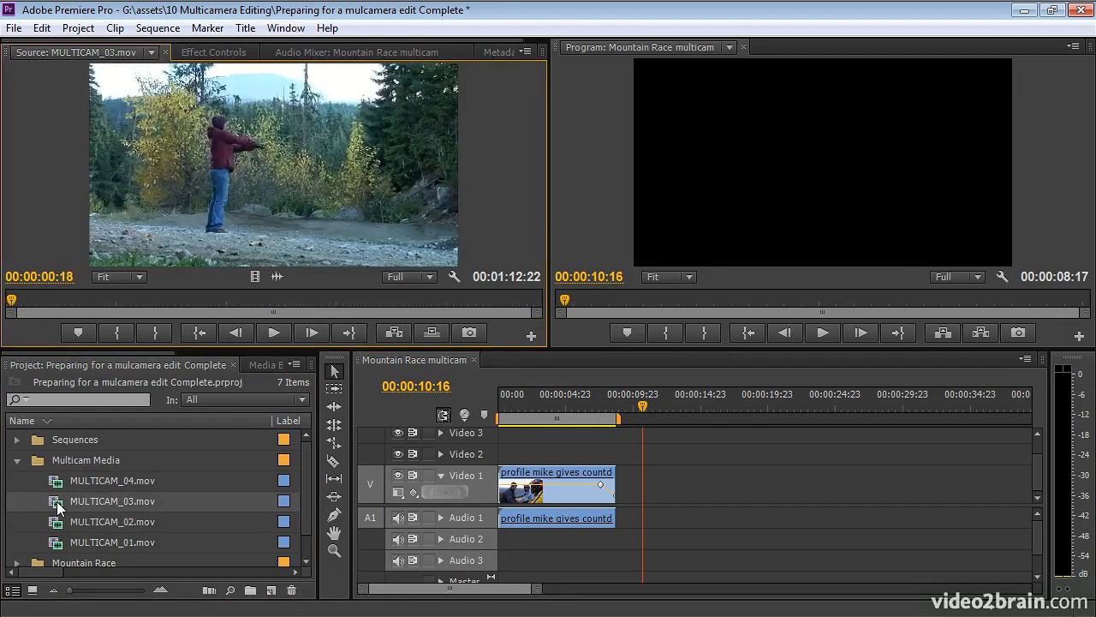
{"action": "key", "text": "Home"}
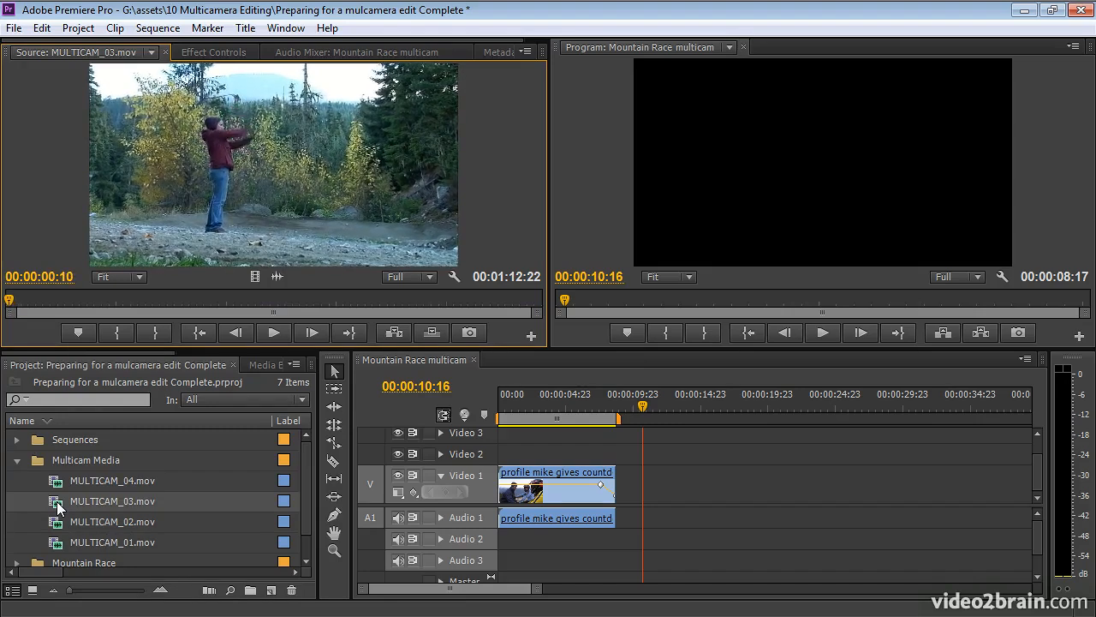
{"action": "key", "text": "i"}
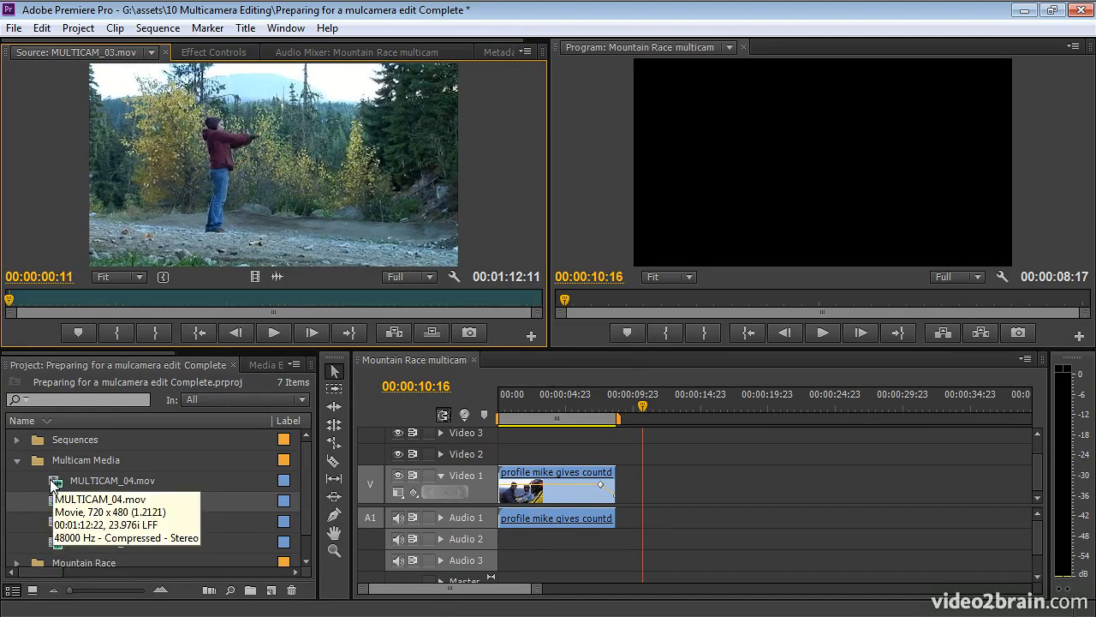
Cue MULTICAM_04.mov to its sync frame and mark an In point at 00:00:00:20.
{"action": "double_click", "coordinate": [53, 483]}
{"action": "left_click_drag", "start_coordinate": [13, 298], "coordinate": [10, 298]}
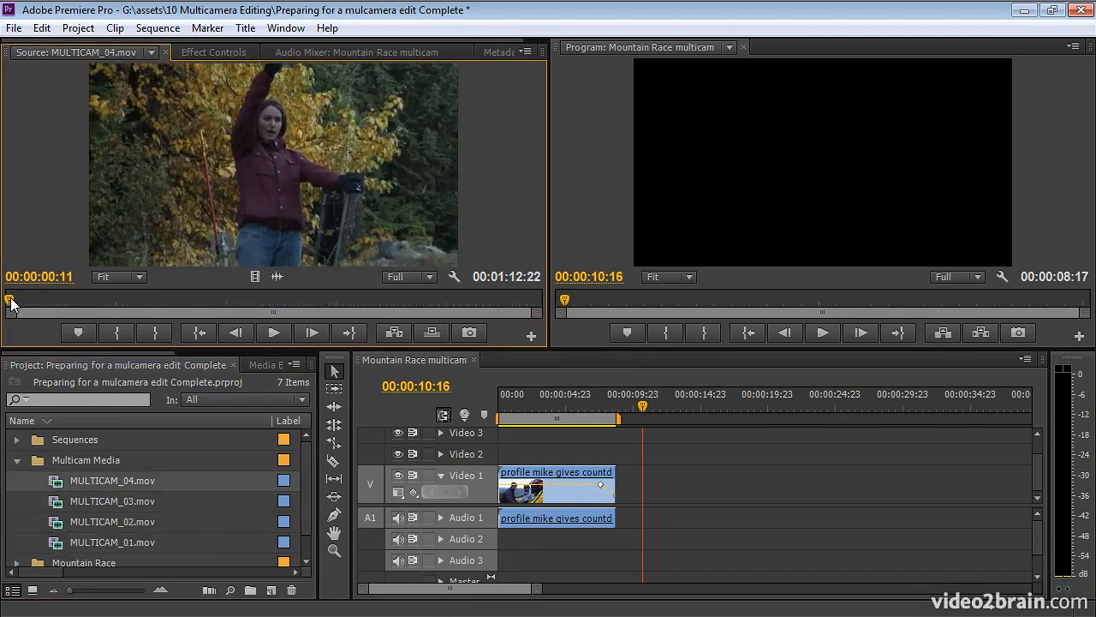
{"action": "key", "text": "Right"}
{"action": "key", "text": "Right"}
{"action": "key", "text": "Right"}
{"action": "key", "text": "Right"}
{"action": "key", "text": "Right"}
{"action": "key", "text": "Right"}
{"action": "key", "text": "Right"}
{"action": "key", "text": "Right"}
{"action": "key", "text": "Right"}
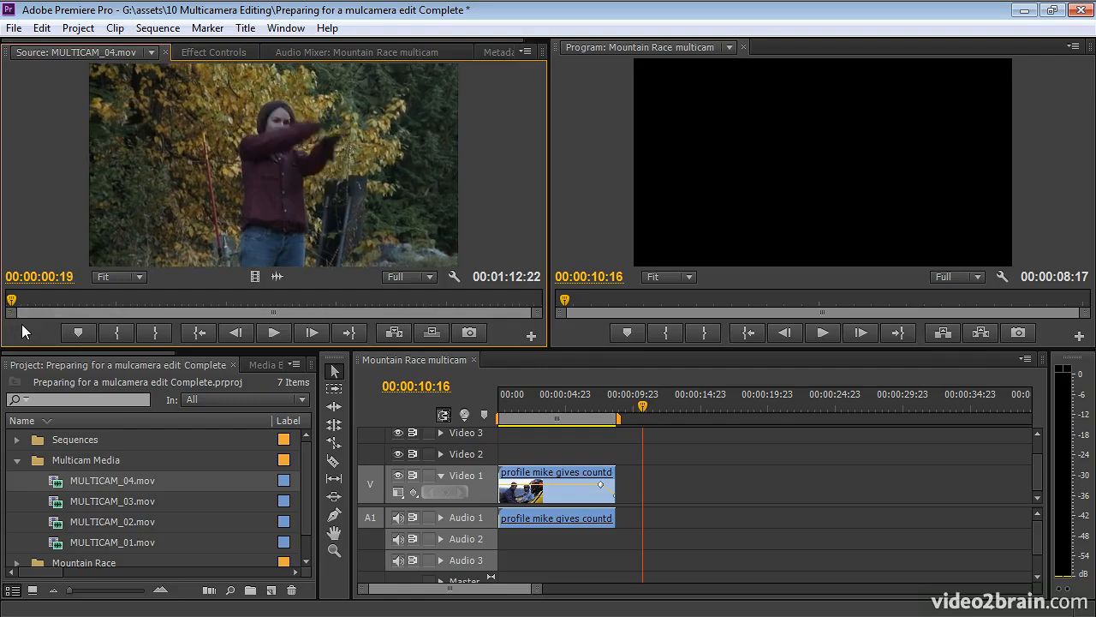
{"action": "key", "text": "i"}
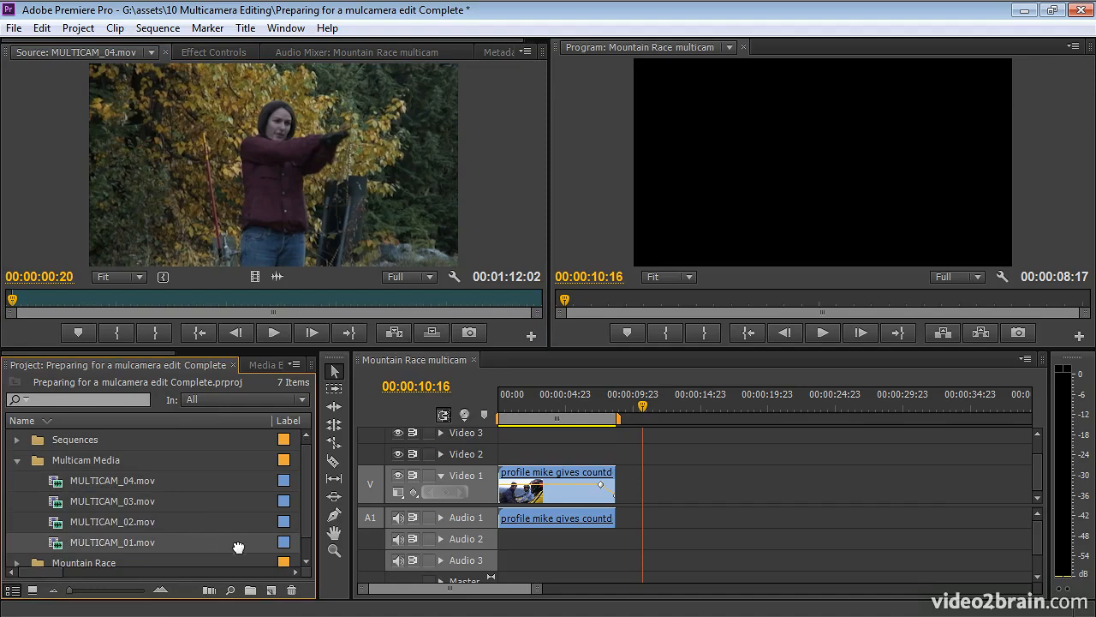
Create a new sequence from MULTICAM_01.mov using the New Item button.
{"action": "scroll", "coordinate": [238, 547], "scroll_direction": "down", "scroll_amount": 1}
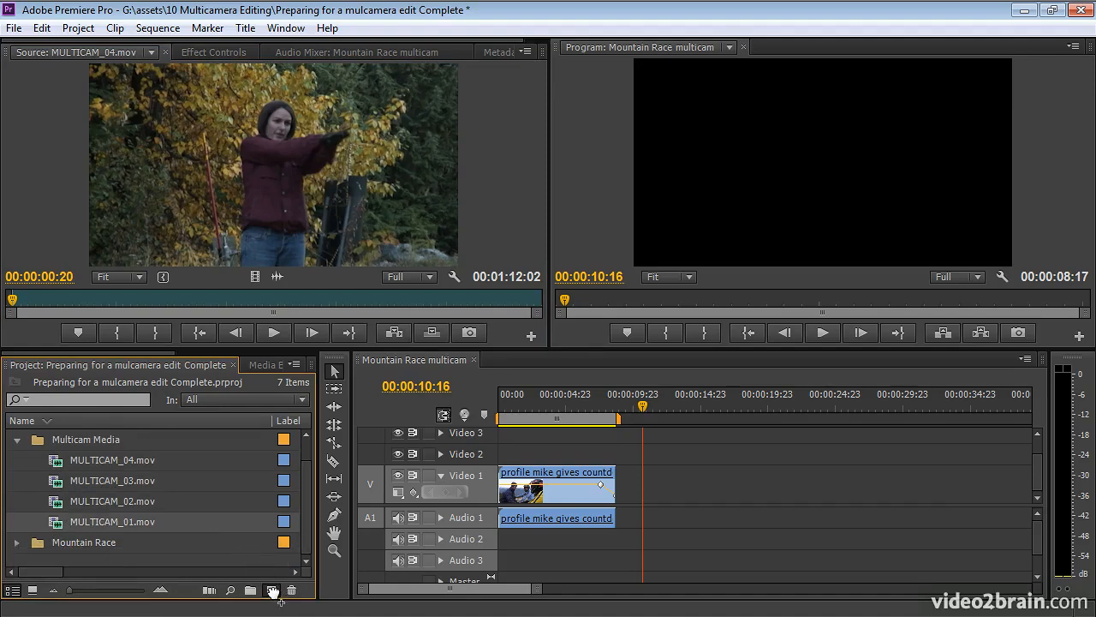
{"action": "left_click_drag", "start_coordinate": [272, 591], "coordinate": [273, 591]}
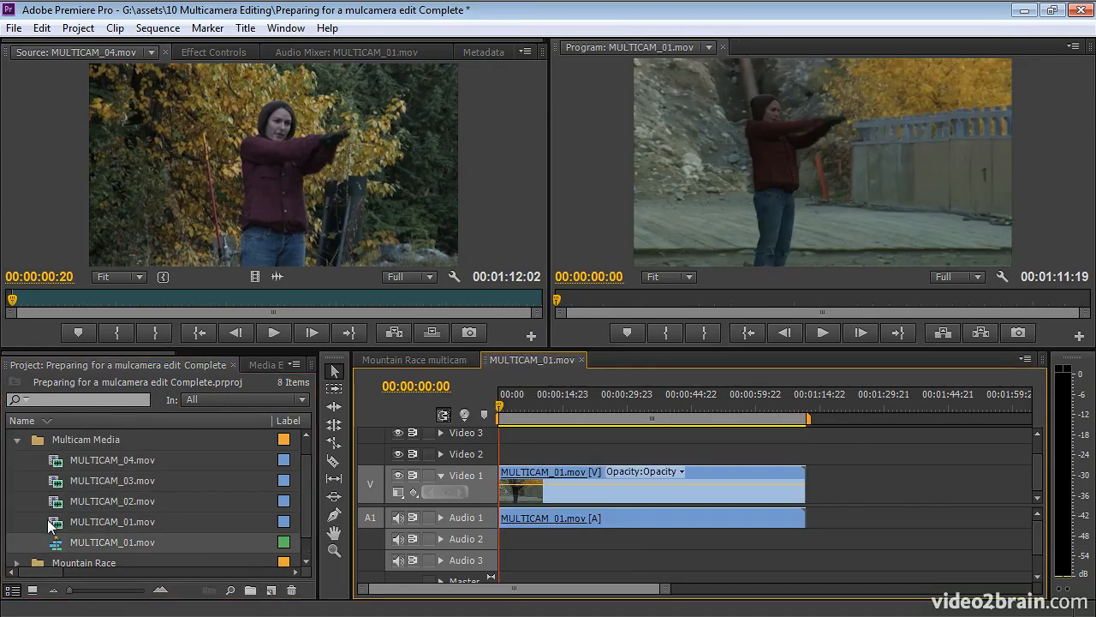
{"action": "mouse_move", "coordinate": [155, 543]}
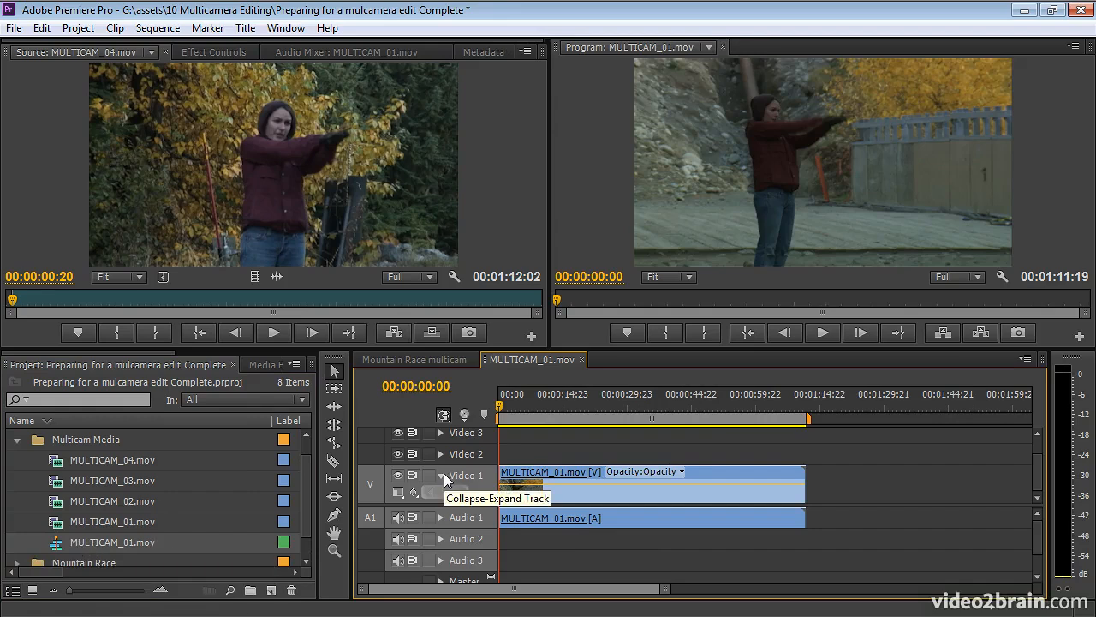
{"action": "mouse_move", "coordinate": [166, 523]}
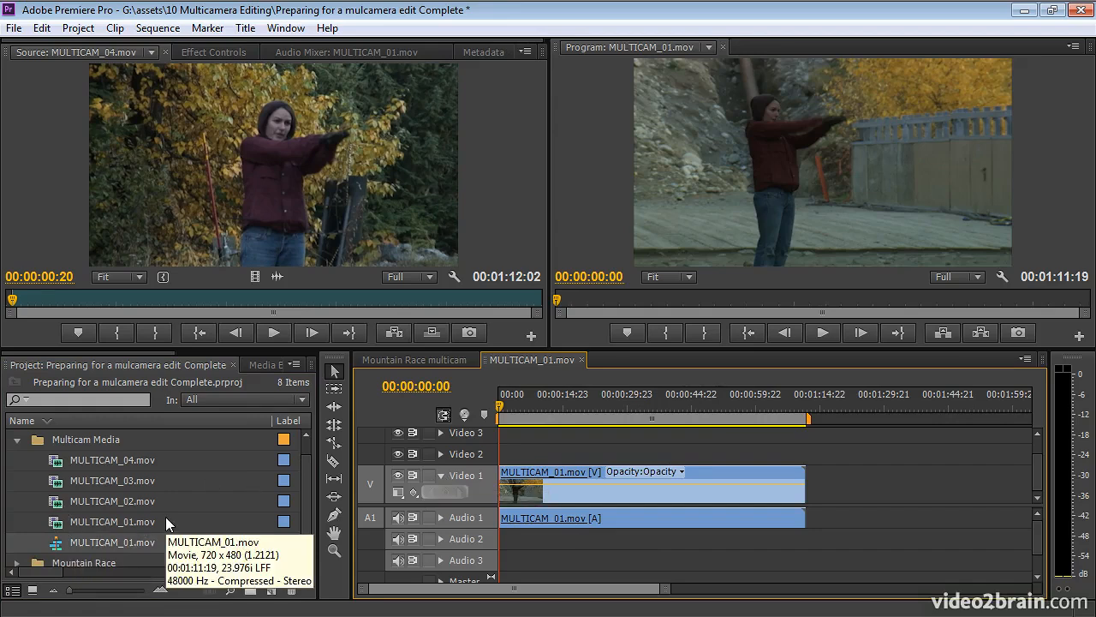
Enlarge the timeline and add one video and one audio track, giving four of each.
{"action": "left_click_drag", "start_coordinate": [737, 349], "coordinate": [738, 276]}
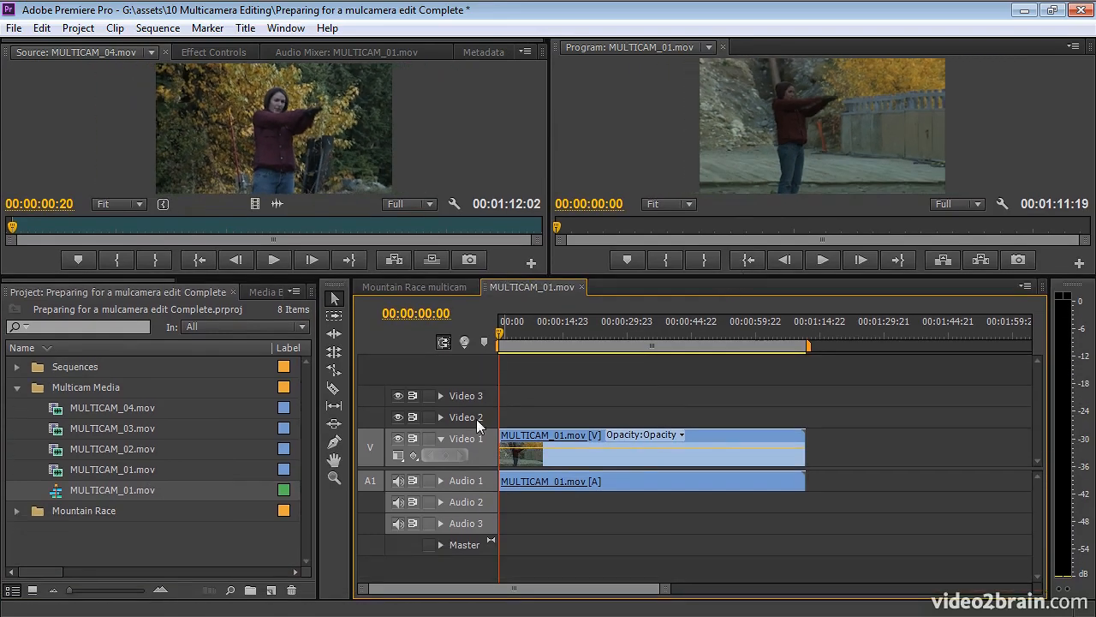
{"action": "right_click", "coordinate": [477, 418]}
{"action": "left_click", "coordinate": [524, 453]}
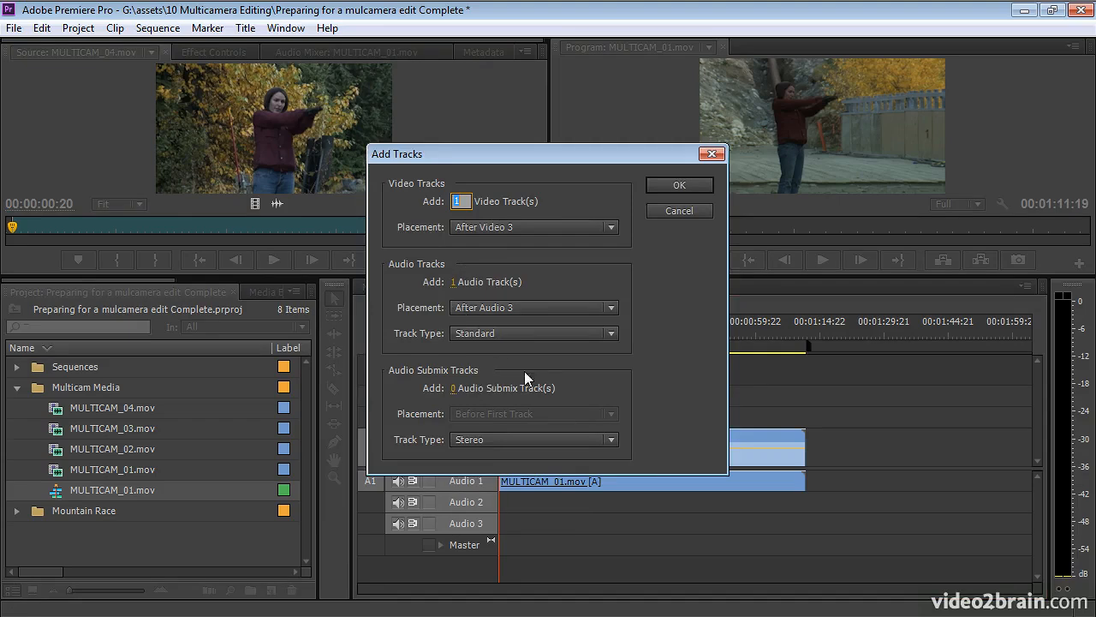
{"action": "left_click", "coordinate": [671, 186]}
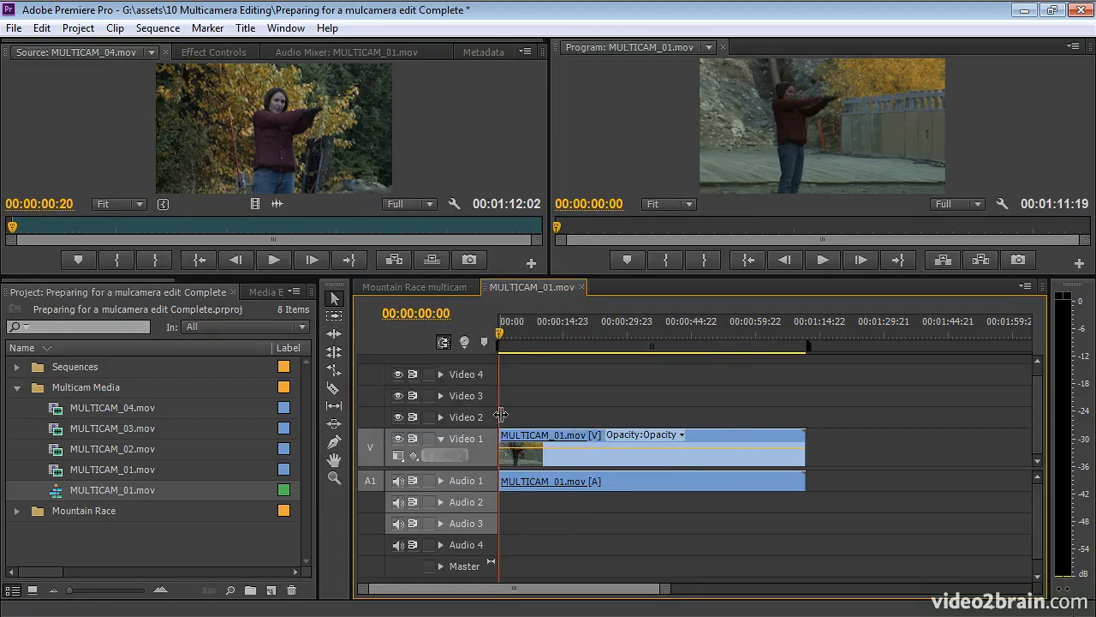
Place MULTICAM_02, 03 and 04 on video/audio tracks 2, 3 and 4.
{"action": "left_click_drag", "start_coordinate": [56, 449], "coordinate": [507, 422]}
{"action": "left_click_drag", "start_coordinate": [300, 420], "coordinate": [505, 398]}
{"action": "left_click_drag", "start_coordinate": [174, 400], "coordinate": [503, 379]}
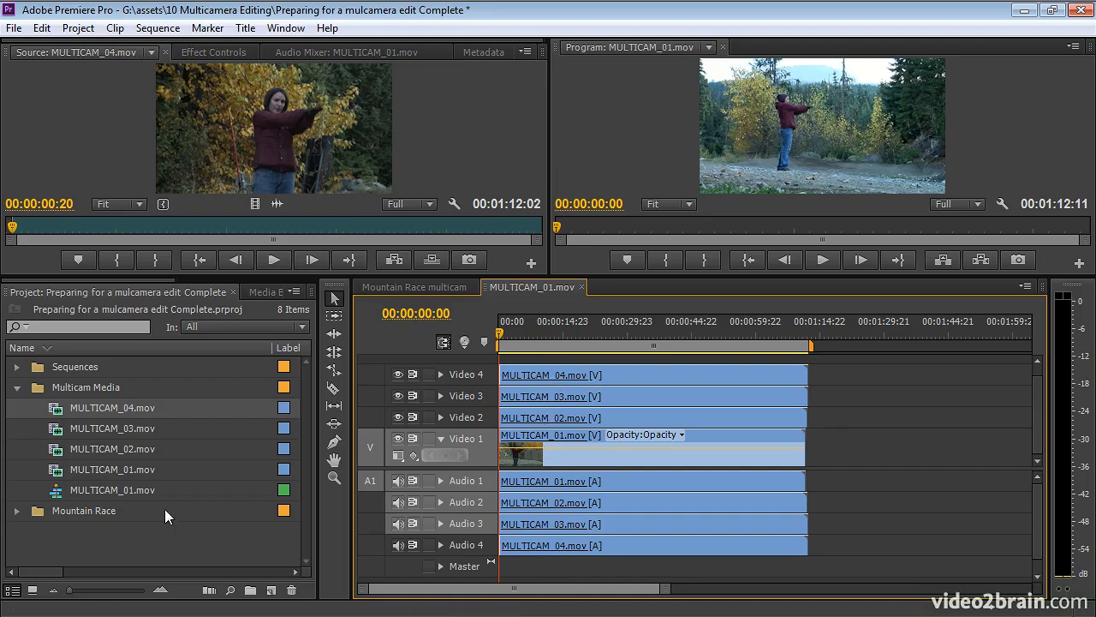
Rename the MULTICAM_01.mov sequence to 'Manual Multicam' and return to Mountain Race multicam.
{"action": "left_click", "coordinate": [85, 490]}
{"action": "left_click", "coordinate": [98, 493]}
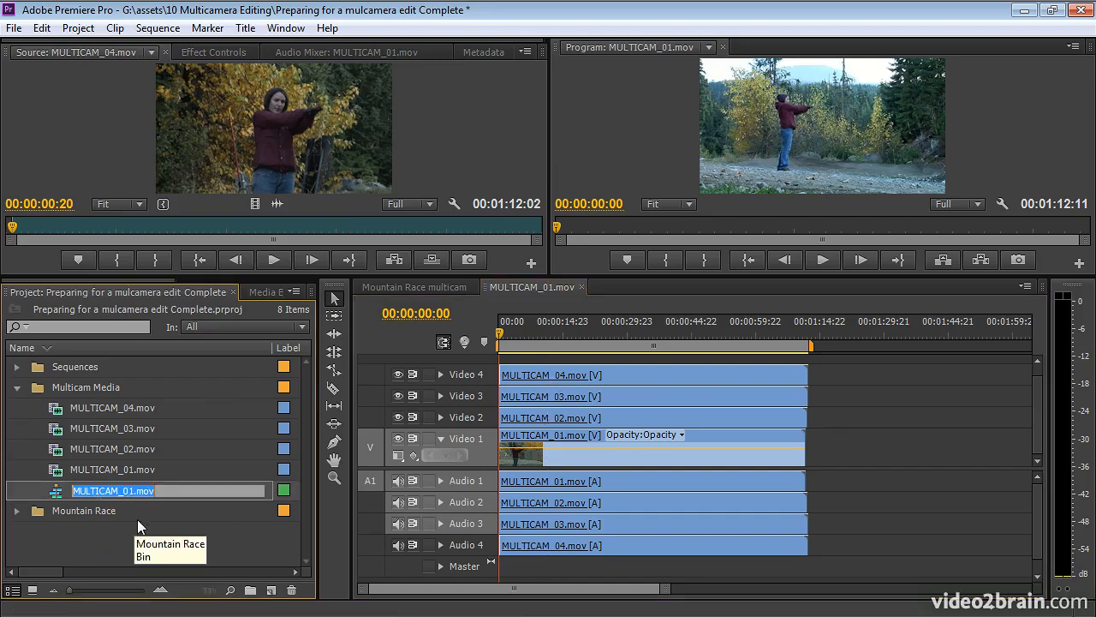
{"action": "type", "text": "Manual"}
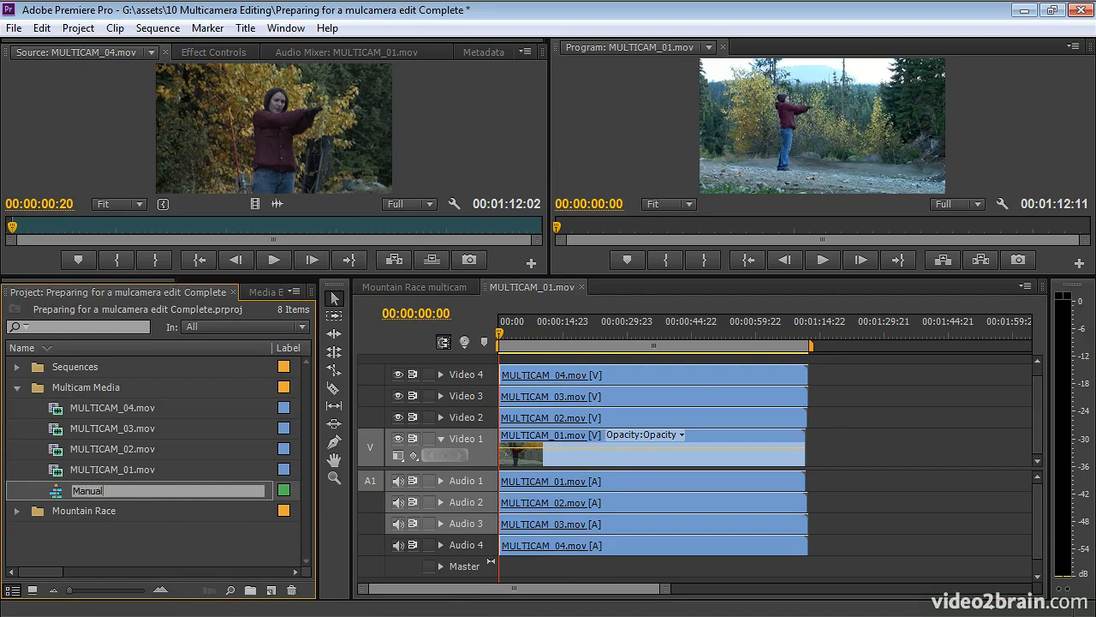
{"action": "type", "text": " Multicam"}
{"action": "key", "text": "Tab"}
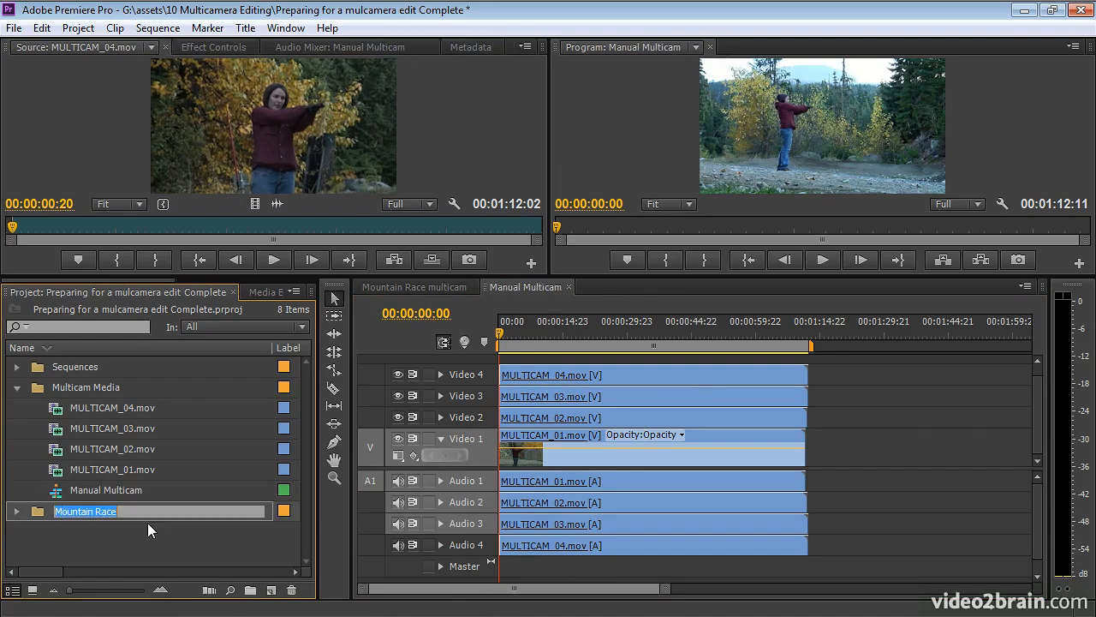
{"action": "left_click", "coordinate": [53, 492]}
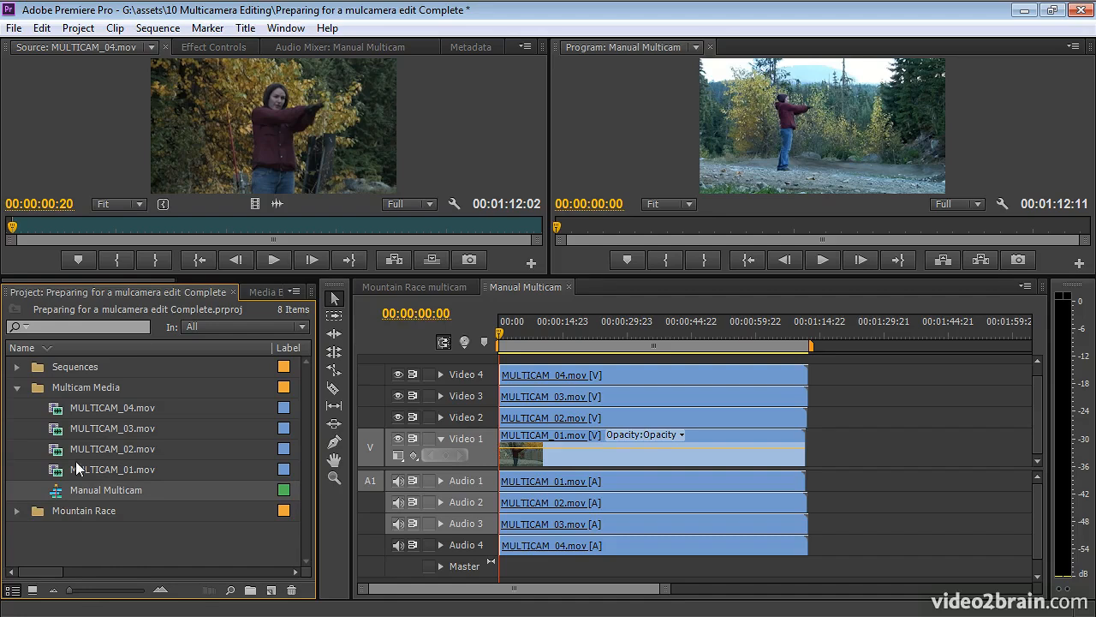
{"action": "left_click", "coordinate": [429, 289]}
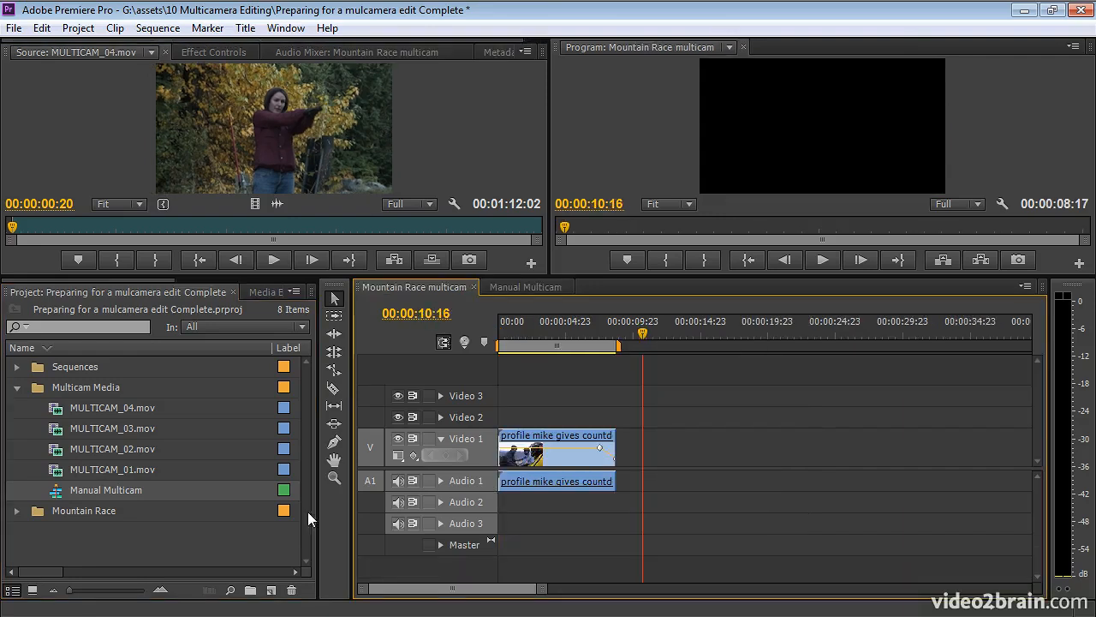
Nest Manual Multicam on Video 1 after the opening clip and enable Multi-Camera on it.
{"action": "left_click_drag", "start_coordinate": [56, 490], "coordinate": [622, 460]}
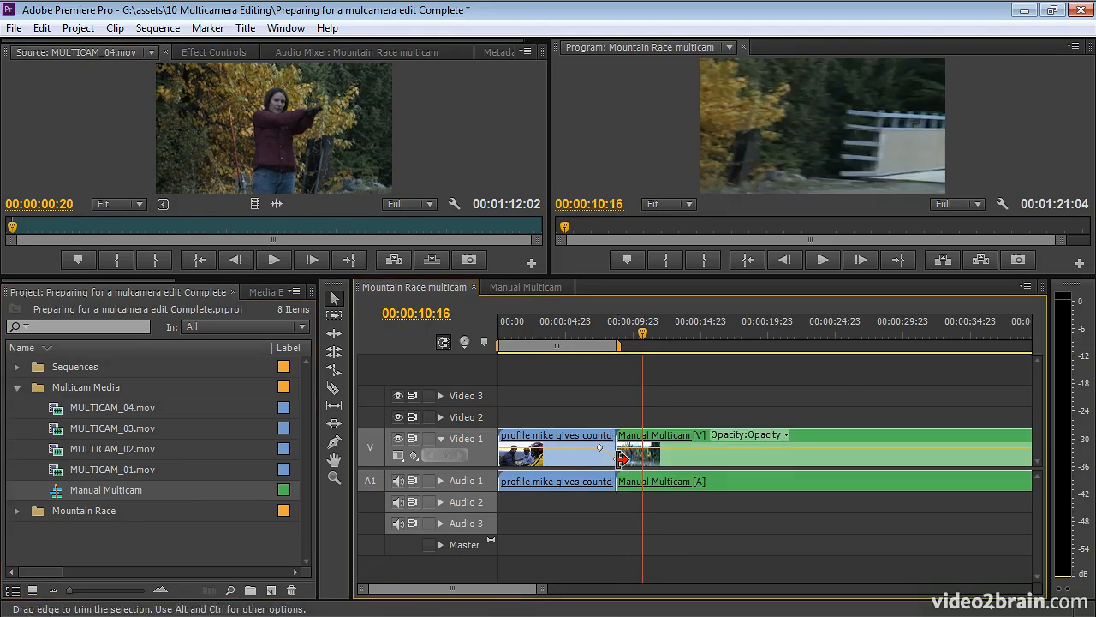
{"action": "left_click", "coordinate": [779, 326]}
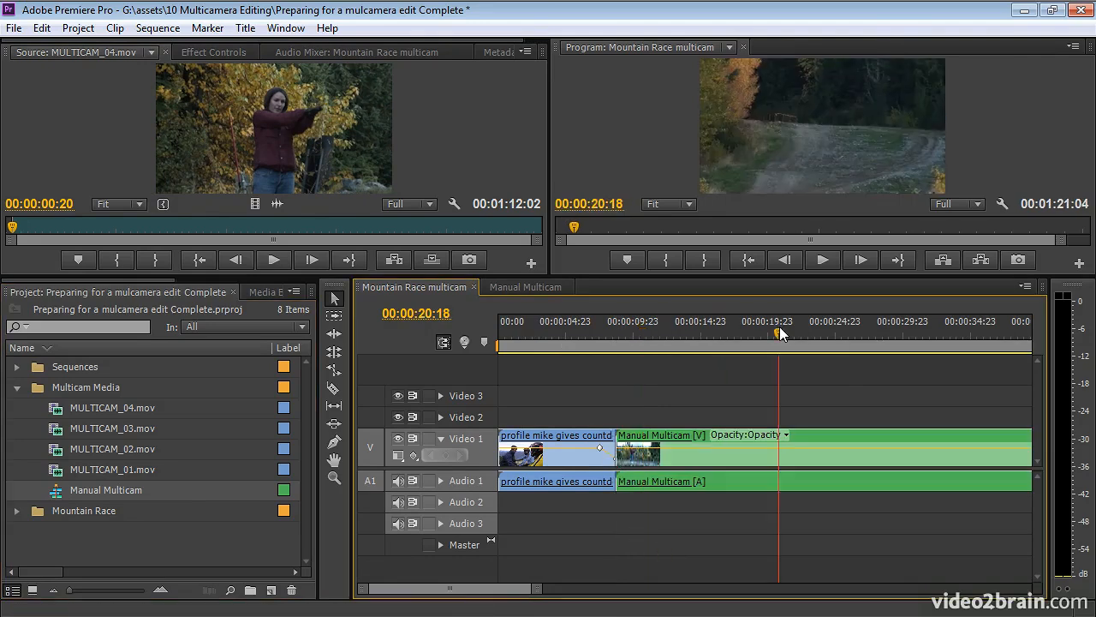
{"action": "key", "text": "minus"}
{"action": "key", "text": "minus"}
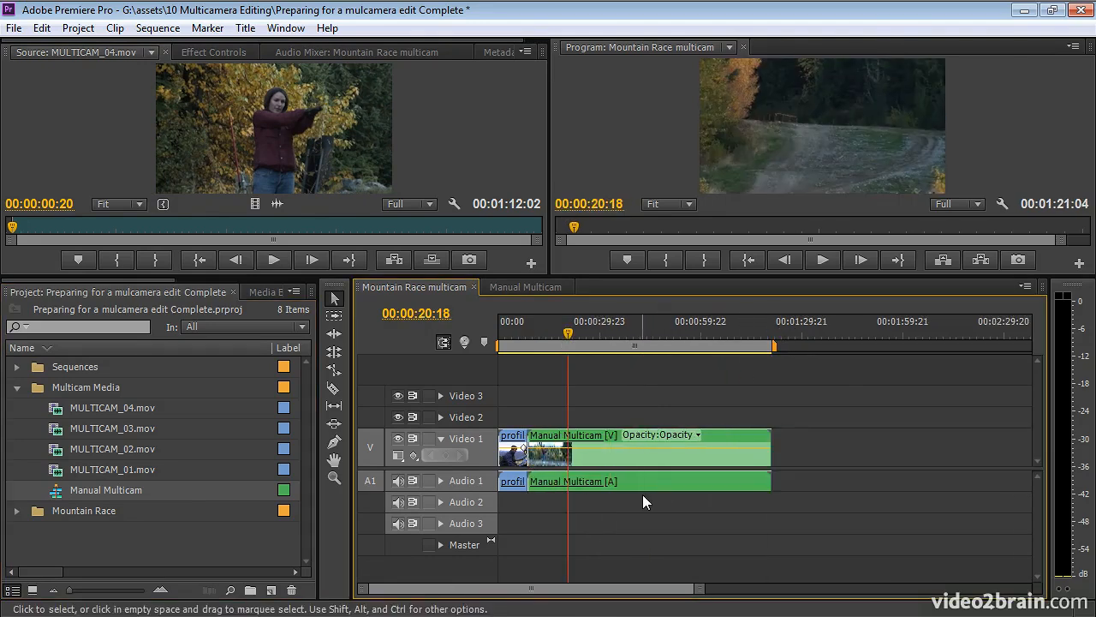
{"action": "right_click", "coordinate": [608, 459]}
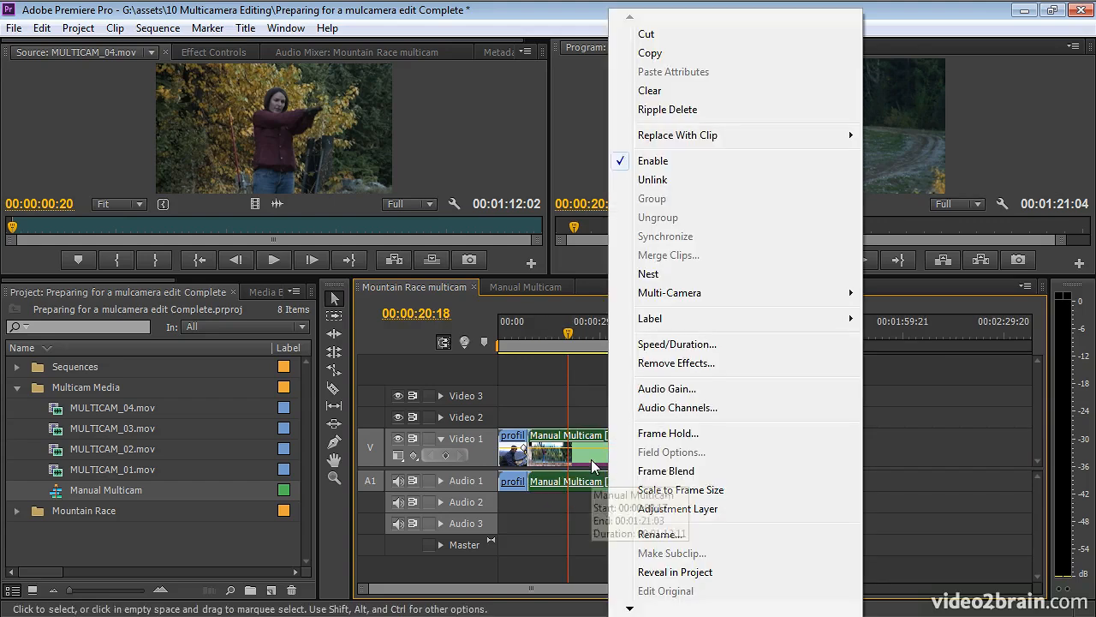
{"action": "mouse_move", "coordinate": [709, 300]}
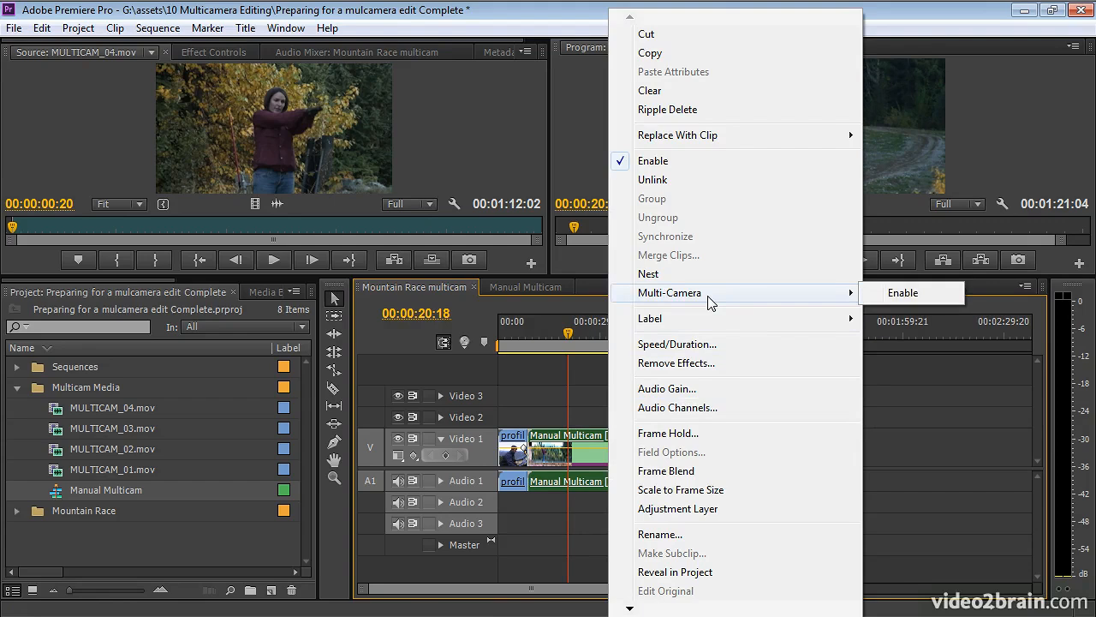
{"action": "left_click", "coordinate": [945, 296]}
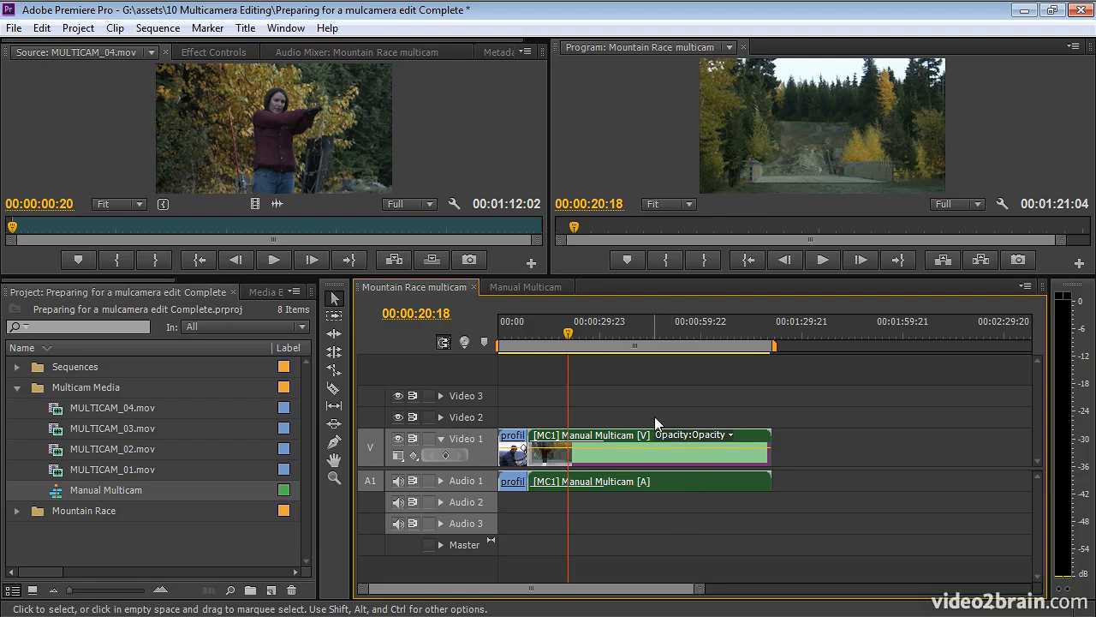
Delete the nested Manual Multicam clip and Shift-select all four MULTICAM clips.
{"action": "key", "text": "Delete"}
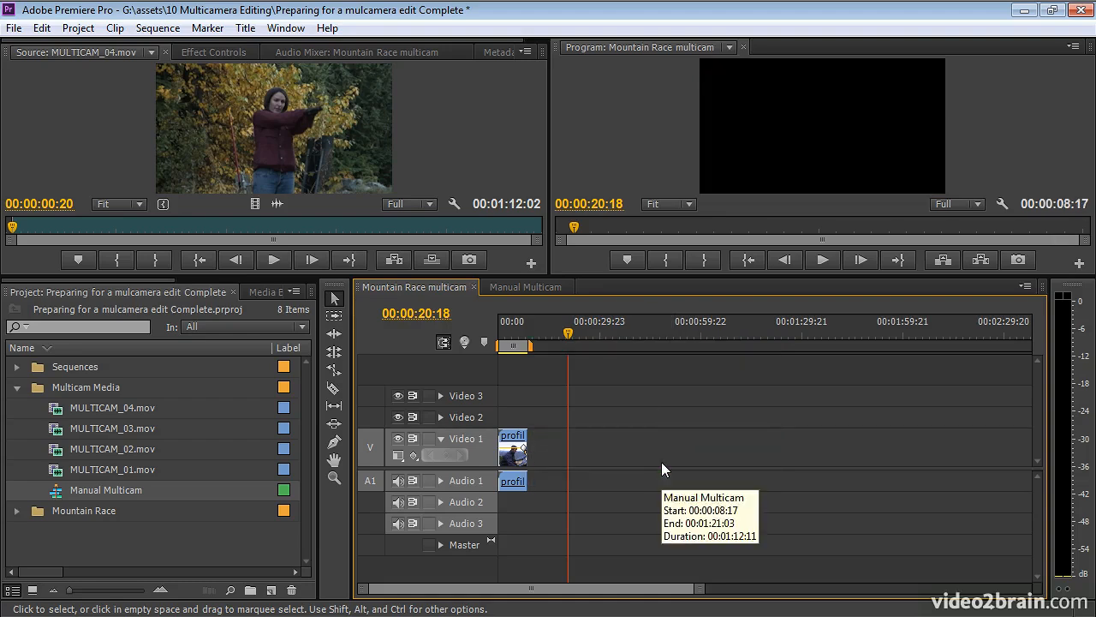
{"action": "left_click", "coordinate": [61, 412]}
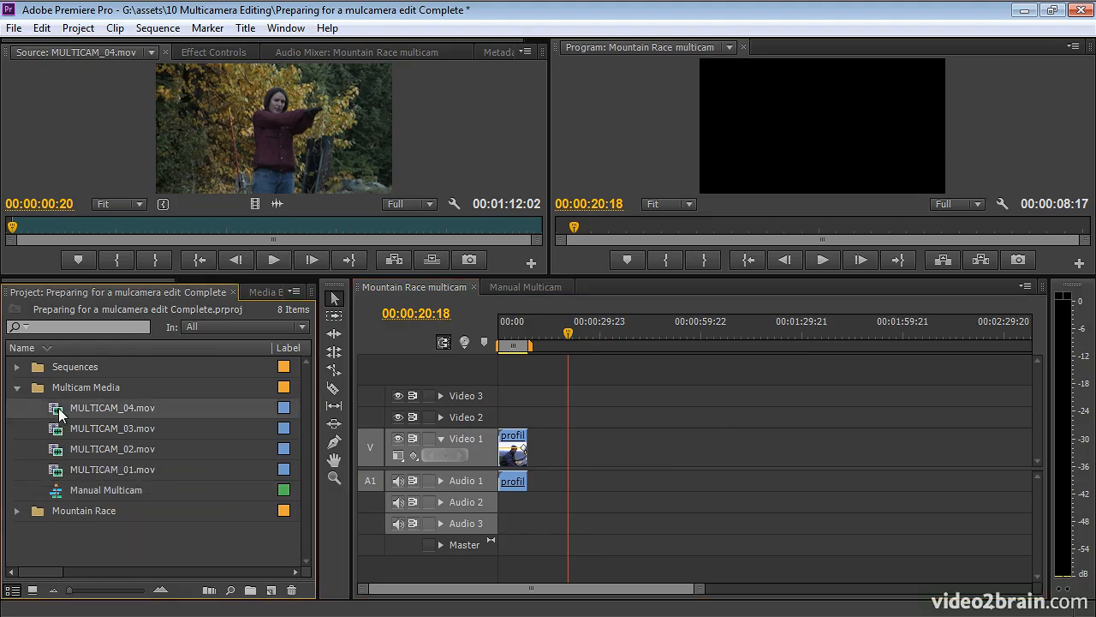
{"action": "left_click", "coordinate": [51, 471], "text": "shift"}
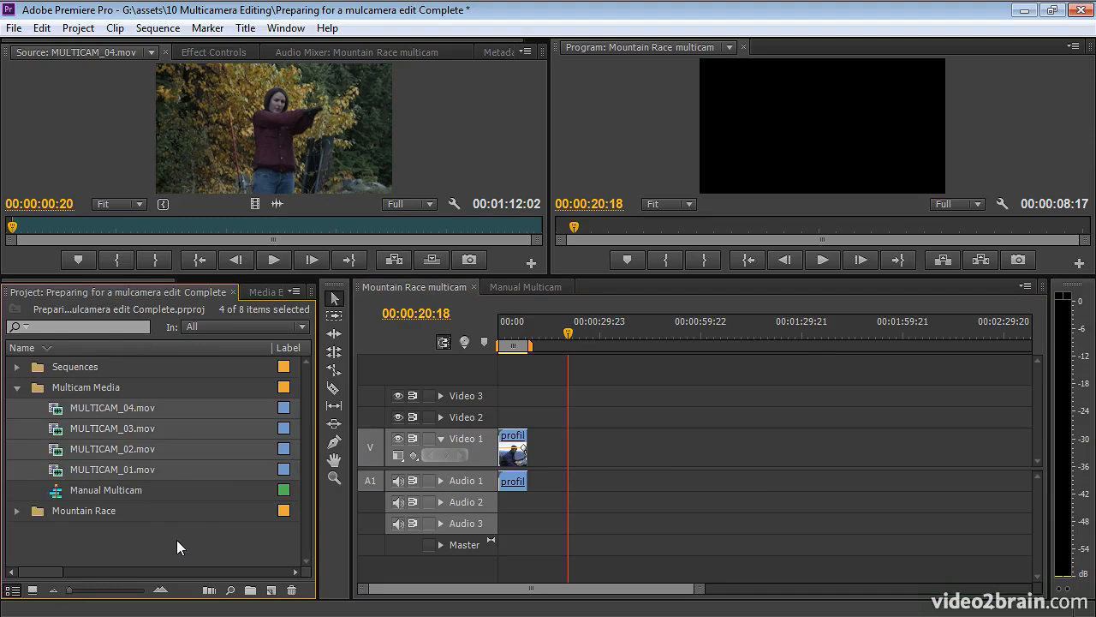
Open Create Multi-Camera Source Sequence for the four clips and type the name 'Automatic Multicam'.
{"action": "right_click", "coordinate": [56, 451]}
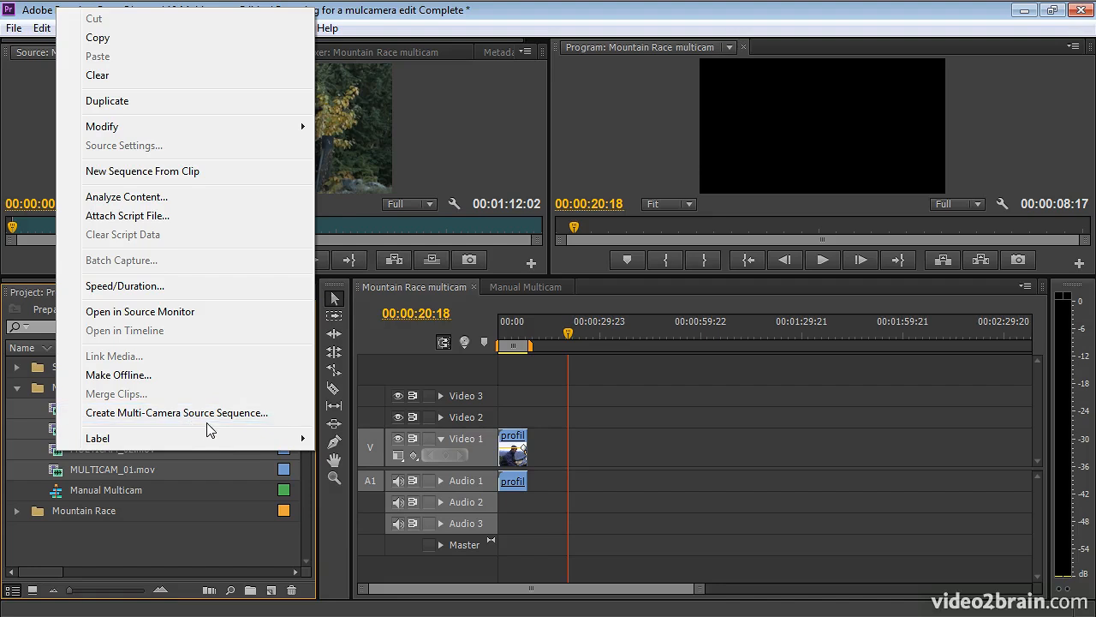
{"action": "left_click", "coordinate": [291, 413]}
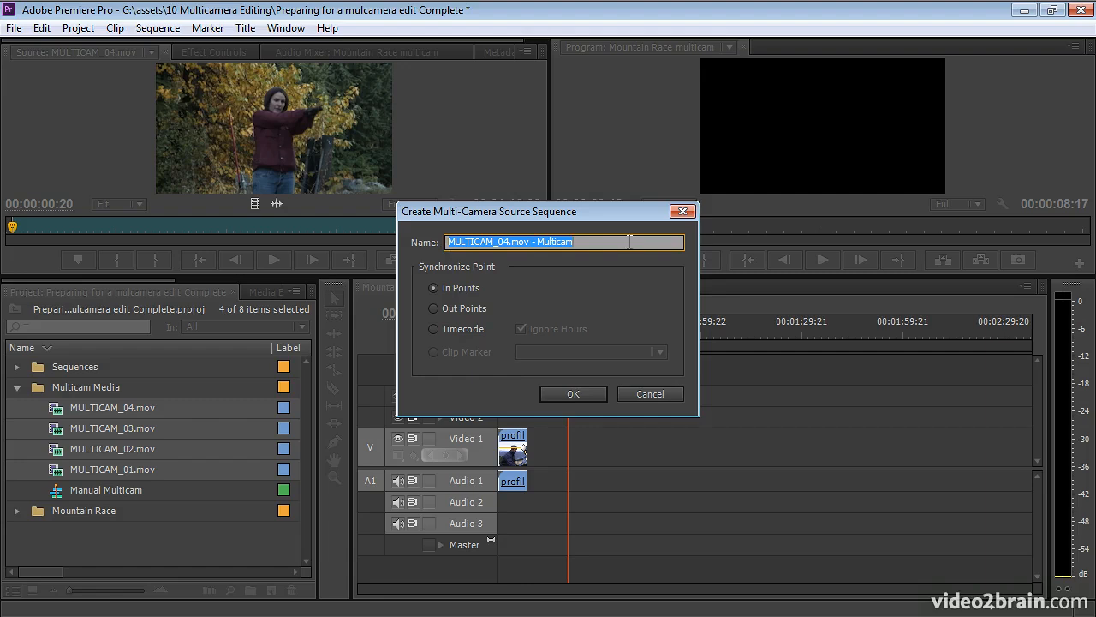
{"action": "type", "text": "Aut"}
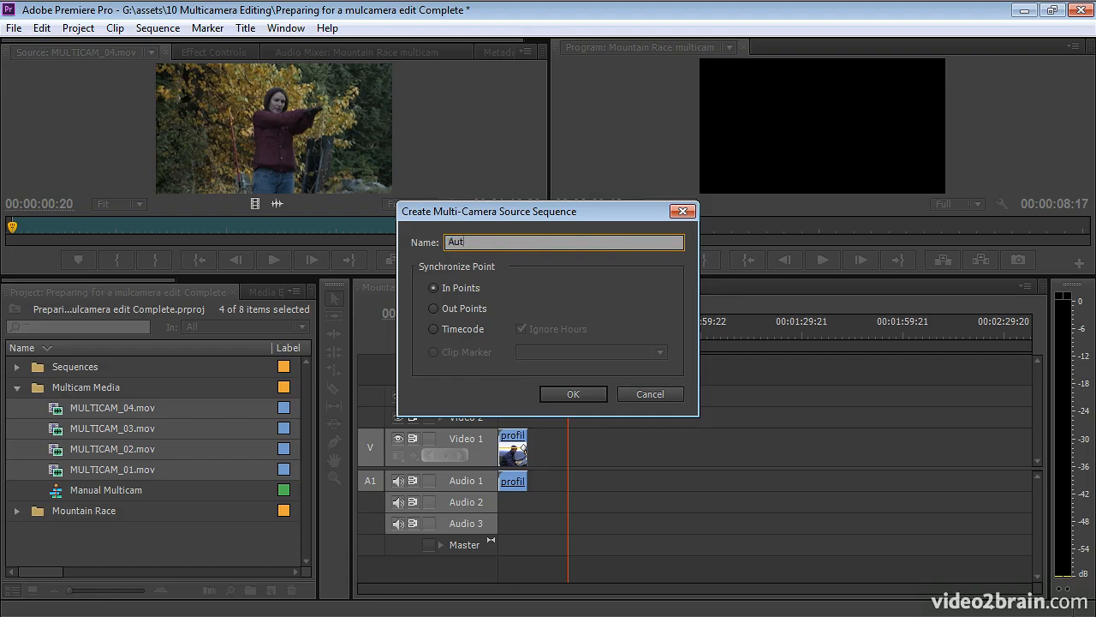
{"action": "type", "text": "omatic Multicam"}
{"action": "left_click", "coordinate": [436, 329]}
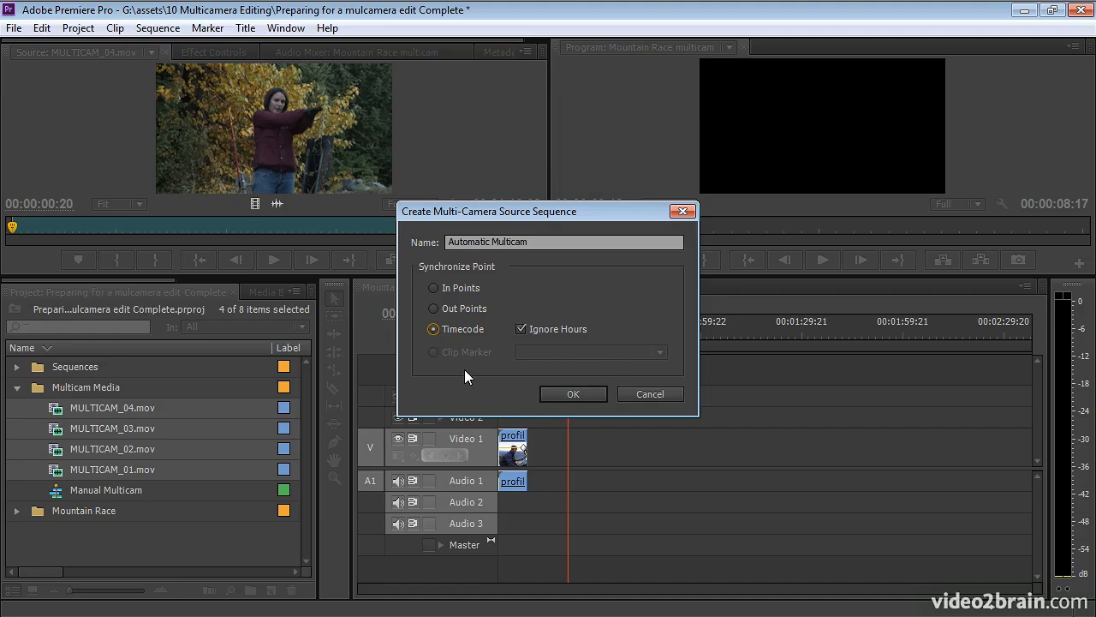
{"action": "left_click", "coordinate": [433, 288]}
Confirm the Automatic Multicam sequence and load it in the Source monitor.
{"action": "left_click", "coordinate": [568, 394]}
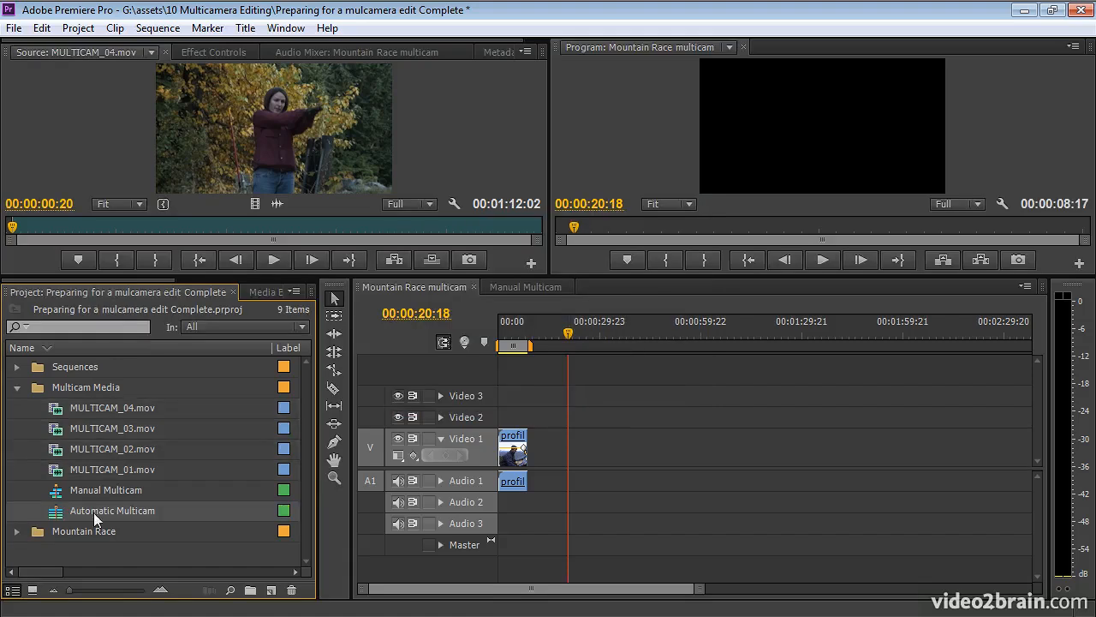
{"action": "mouse_move", "coordinate": [94, 512]}
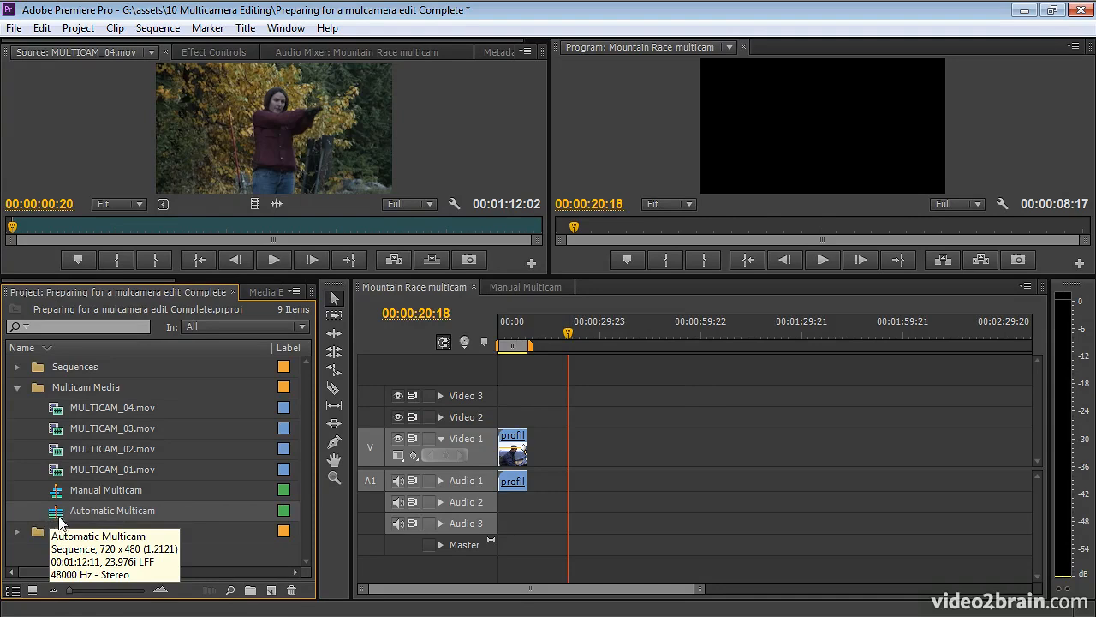
{"action": "mouse_move", "coordinate": [56, 489]}
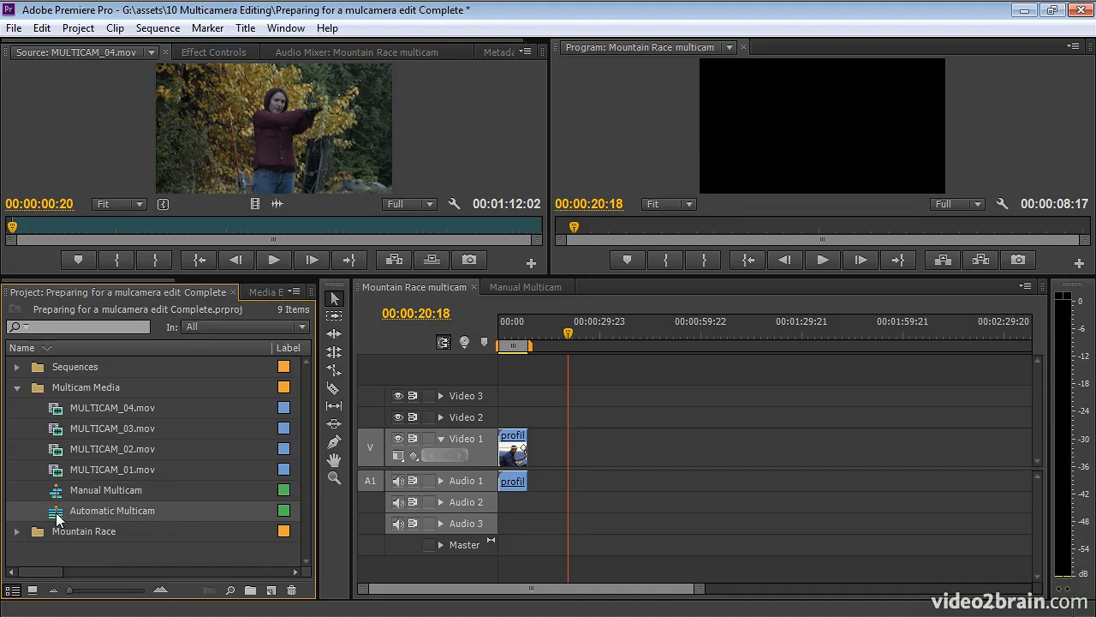
{"action": "double_click", "coordinate": [58, 517]}
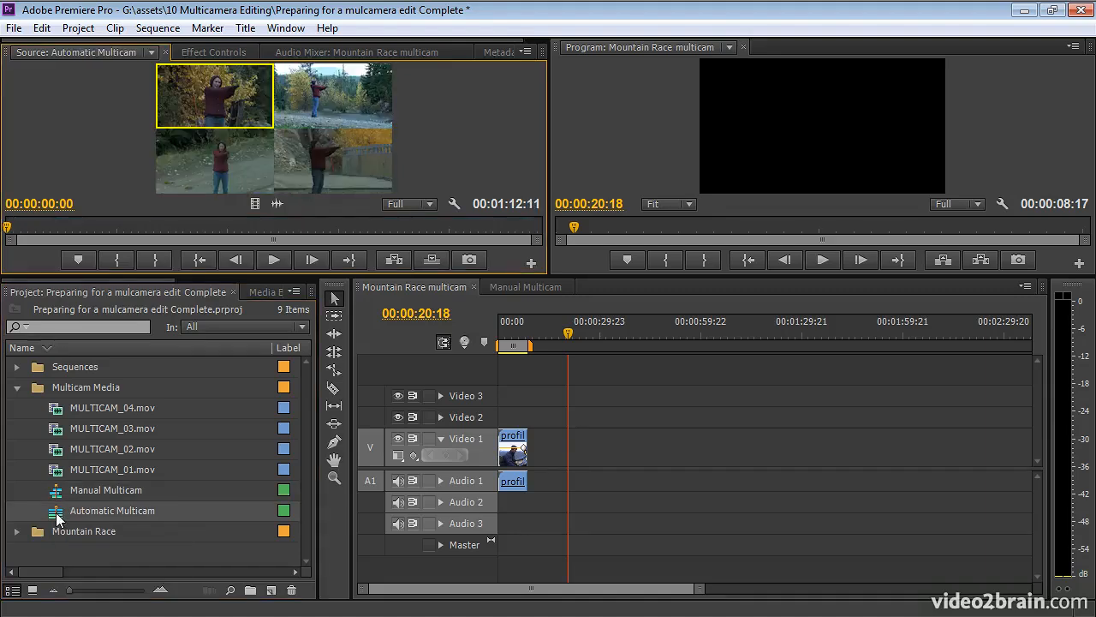
Click through the four camera angles in the grid, ending on bottom-left.
{"action": "left_click", "coordinate": [252, 163]}
{"action": "left_click", "coordinate": [330, 155]}
{"action": "left_click", "coordinate": [330, 104]}
{"action": "left_click", "coordinate": [247, 98]}
{"action": "left_click", "coordinate": [325, 163]}
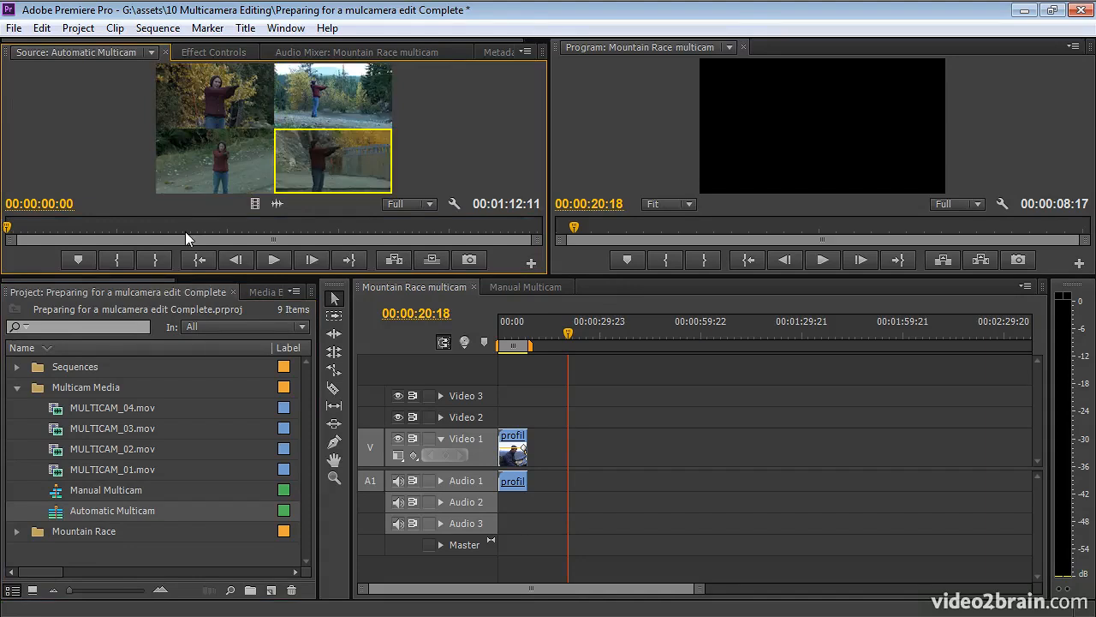
{"action": "left_click", "coordinate": [199, 157]}
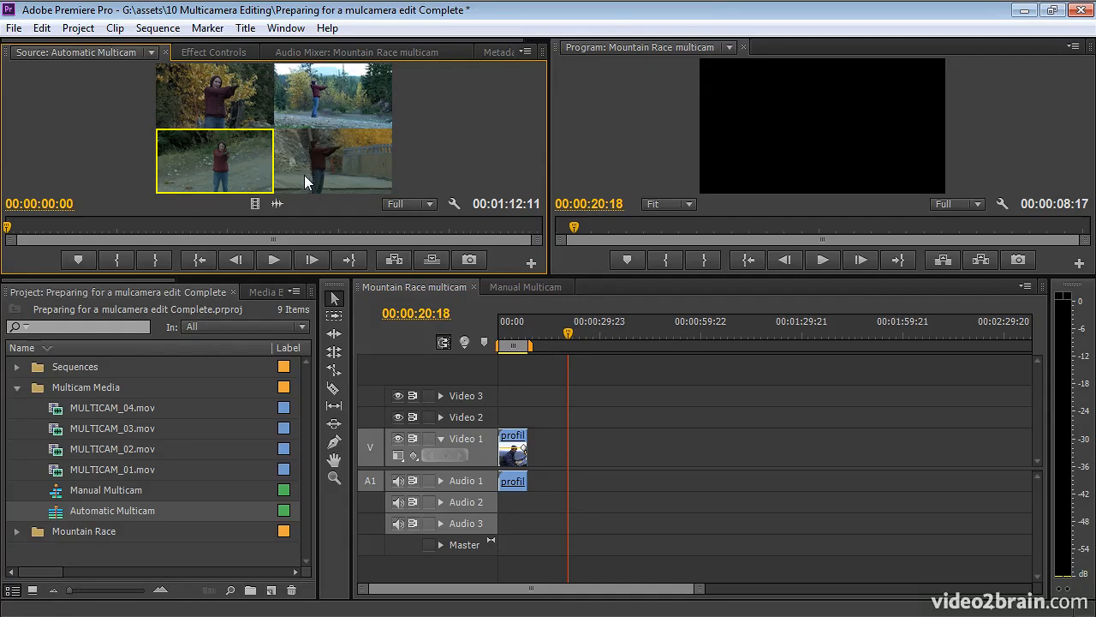
Nest Automatic Multicam into the Mountain Race multicam sequence and inspect its clip options.
{"action": "left_click_drag", "start_coordinate": [58, 512], "coordinate": [542, 457]}
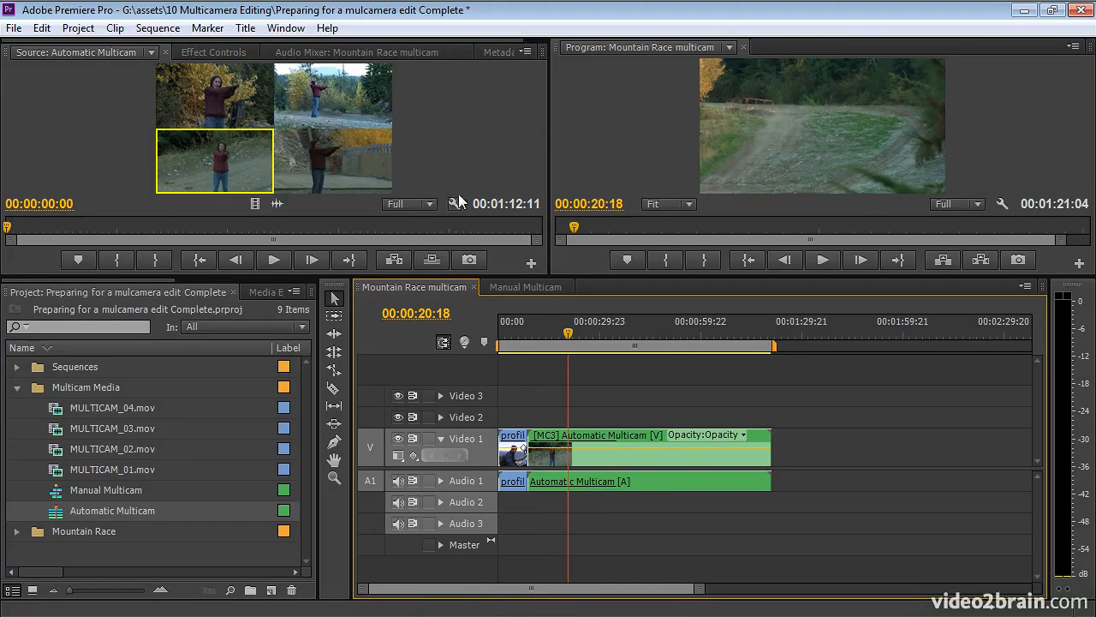
{"action": "left_click", "coordinate": [364, 157]}
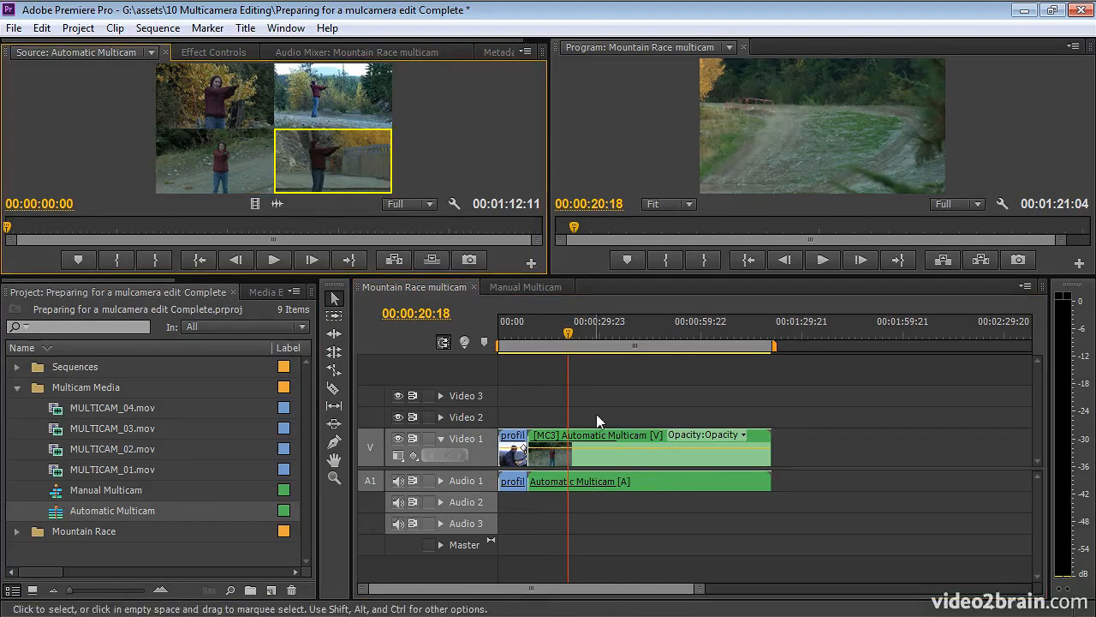
{"action": "left_click", "coordinate": [634, 460]}
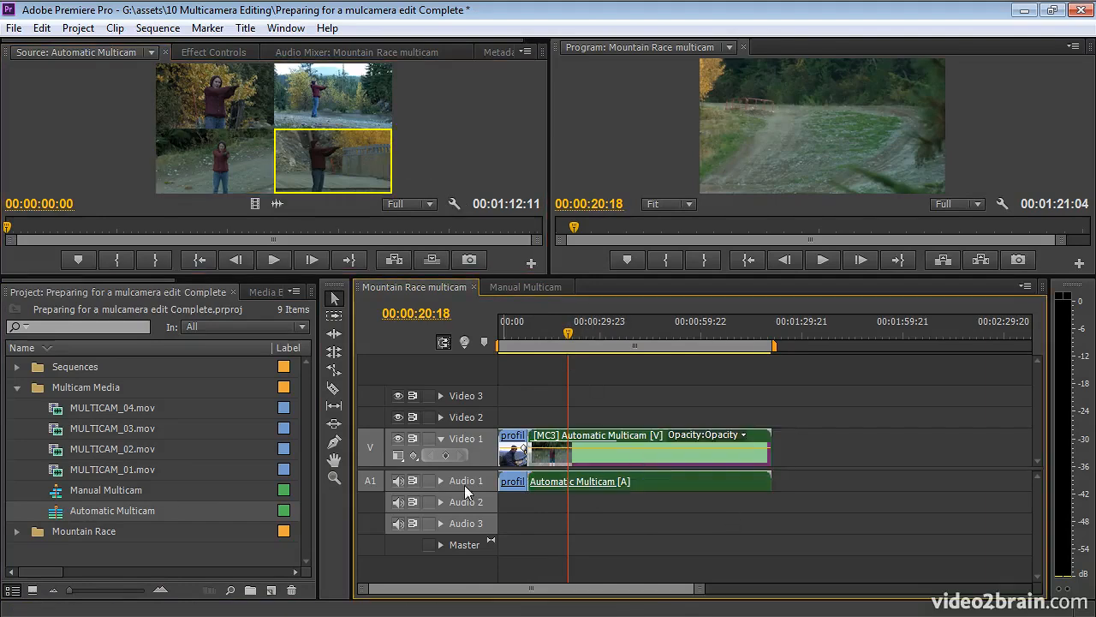
{"action": "right_click", "coordinate": [643, 460]}
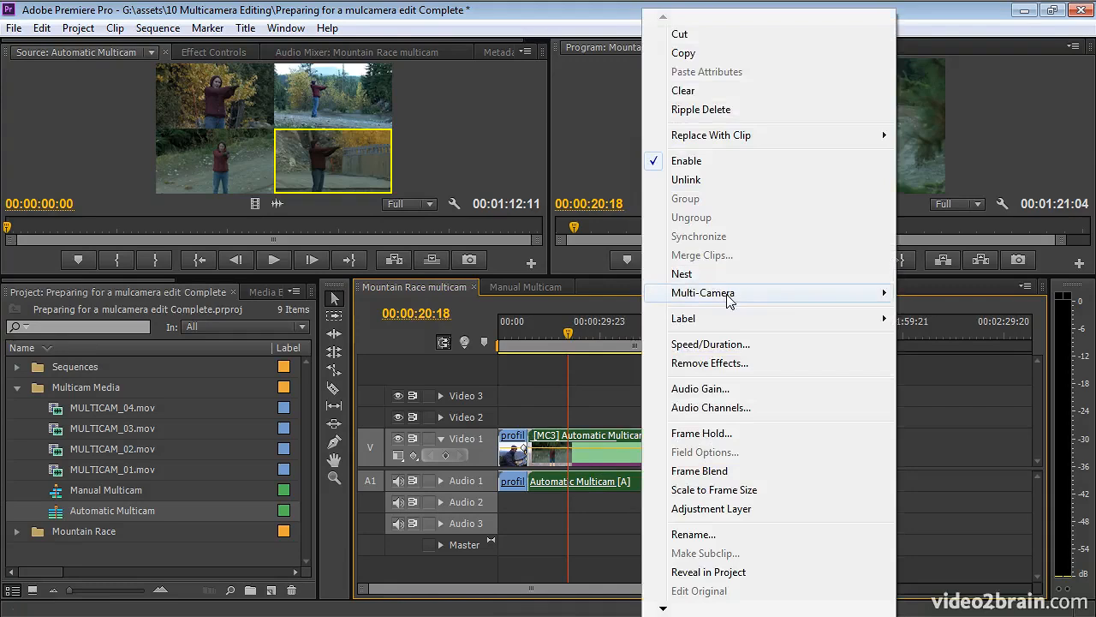
{"action": "mouse_move", "coordinate": [728, 296]}
{"action": "left_click", "coordinate": [585, 378]}
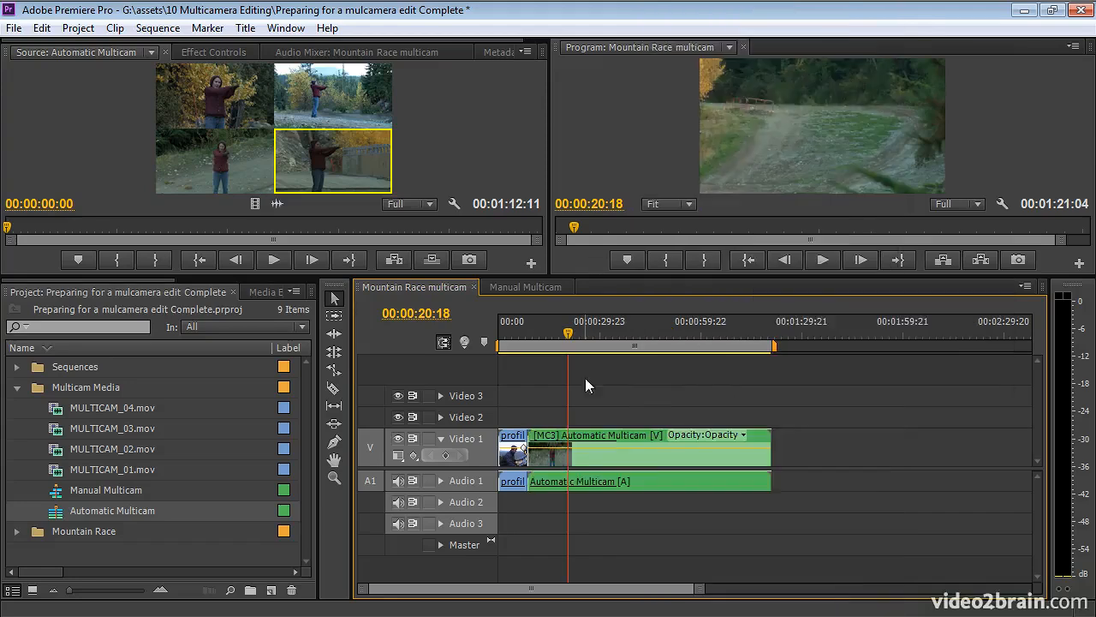
Load the nested clip's angles and set its active camera to camera 4.
{"action": "double_click", "coordinate": [647, 460]}
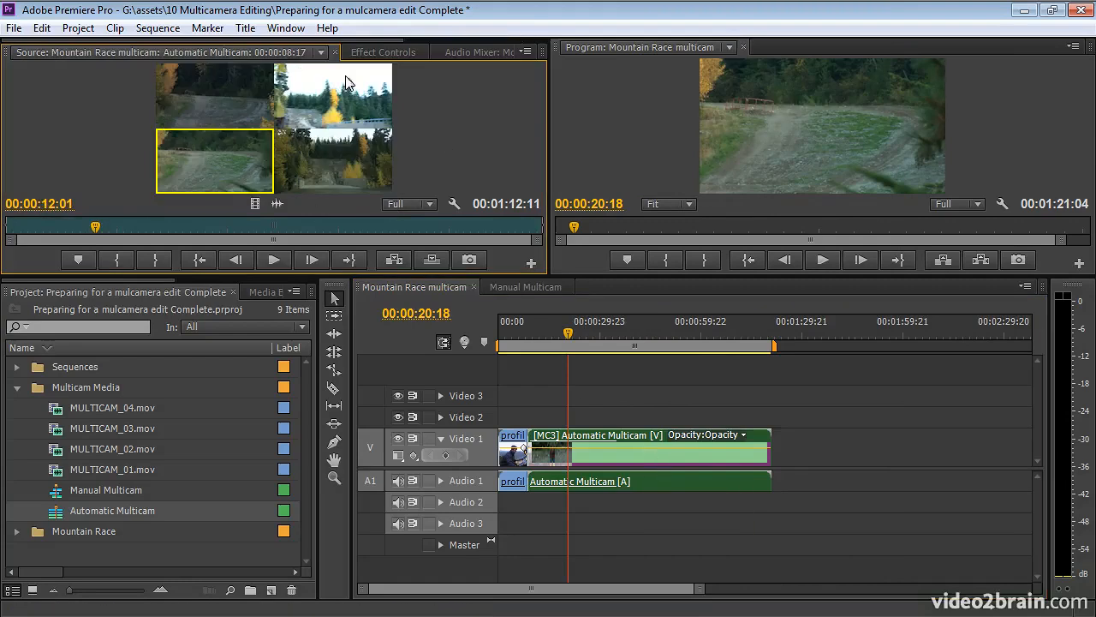
{"action": "left_click", "coordinate": [325, 98]}
{"action": "left_click", "coordinate": [214, 116]}
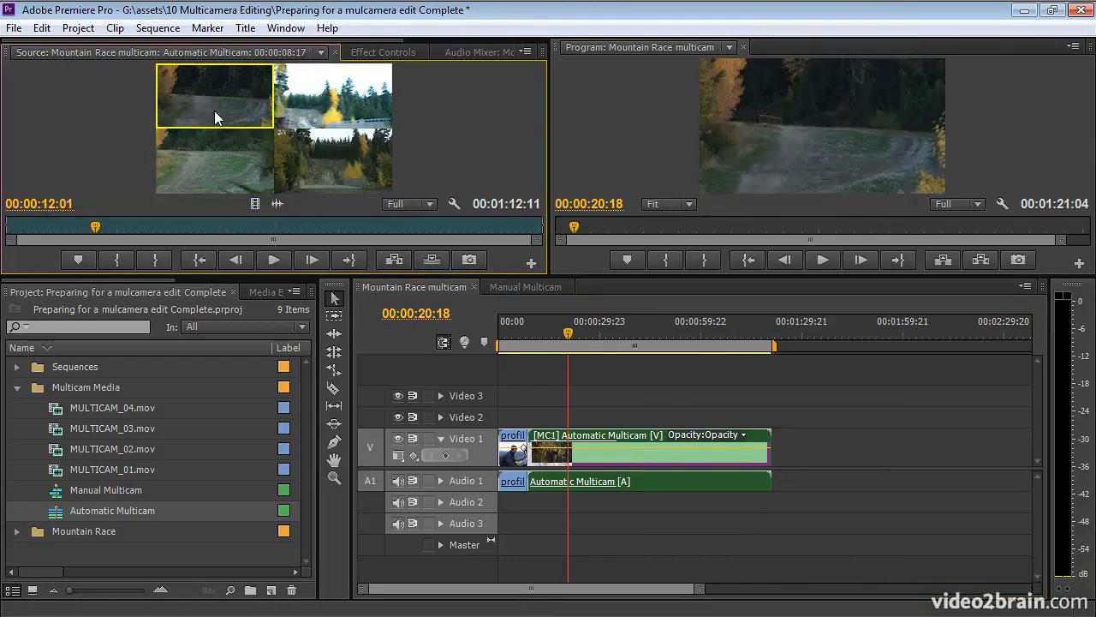
{"action": "left_click", "coordinate": [321, 165]}
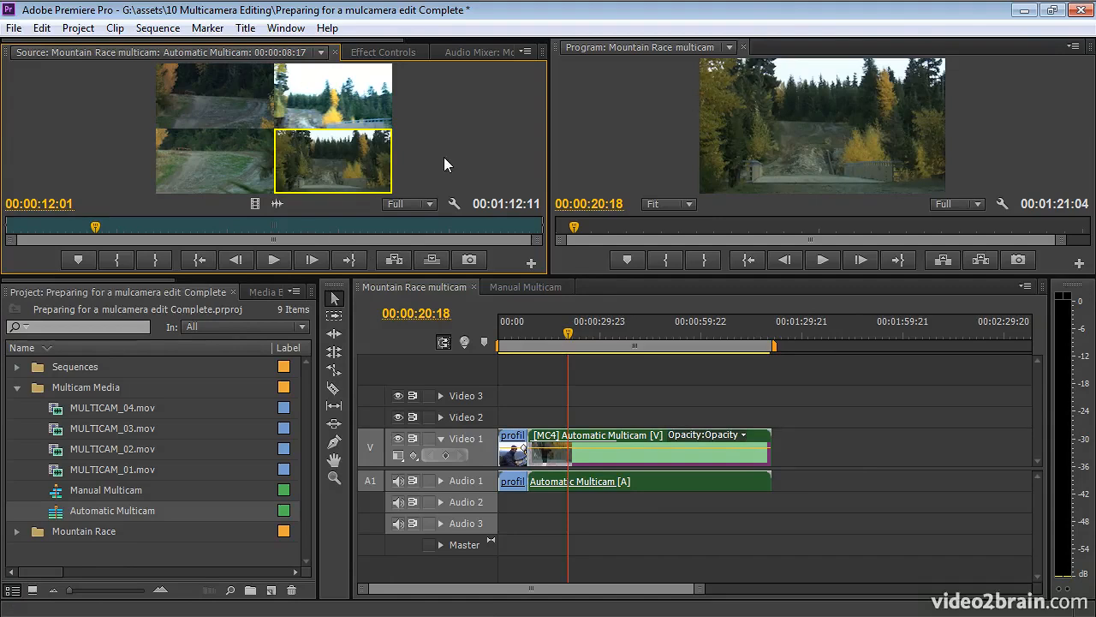
Uncheck Multi-Camera > Enable on the Automatic Multicam clip, open its nested sequence, then return to Mountain Race.
{"action": "right_click", "coordinate": [644, 456]}
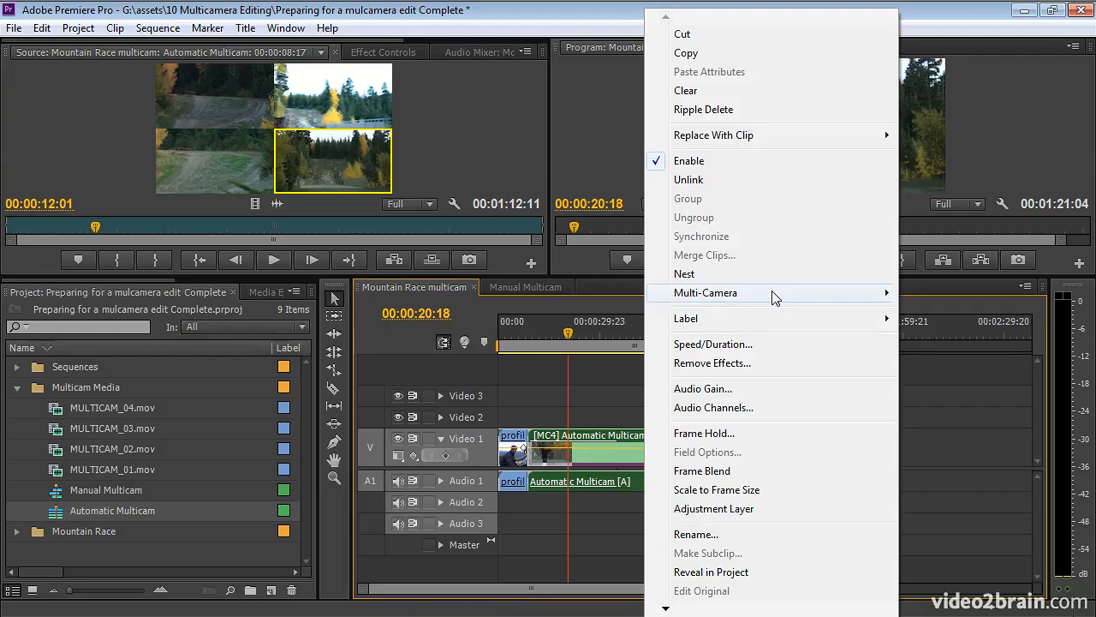
{"action": "mouse_move", "coordinate": [773, 296]}
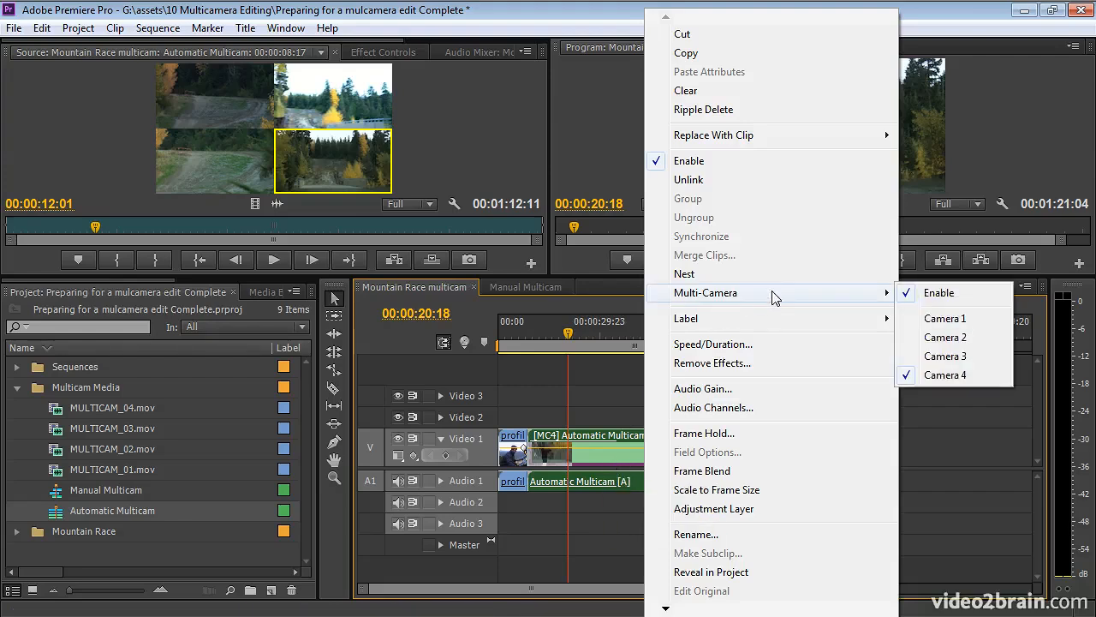
{"action": "left_click", "coordinate": [982, 301]}
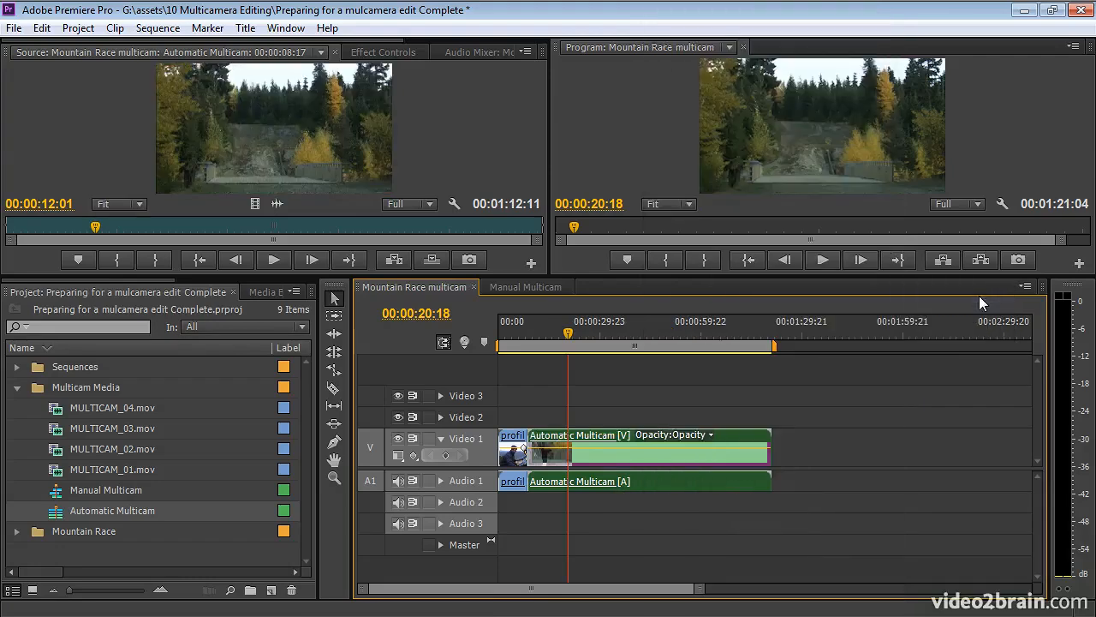
{"action": "double_click", "coordinate": [675, 457]}
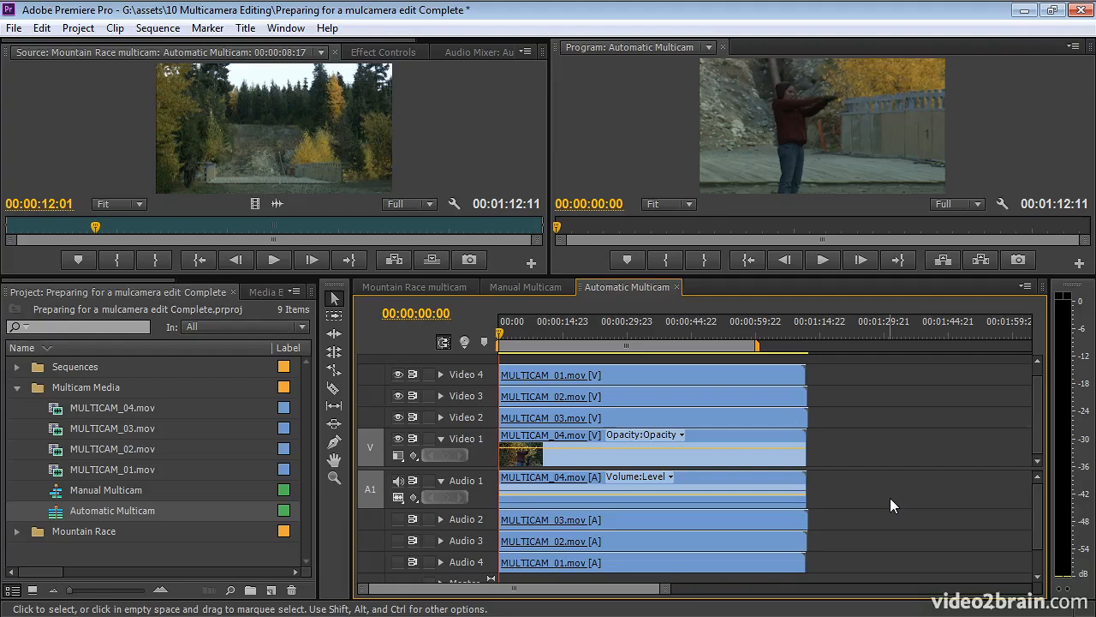
{"action": "left_click", "coordinate": [437, 290]}
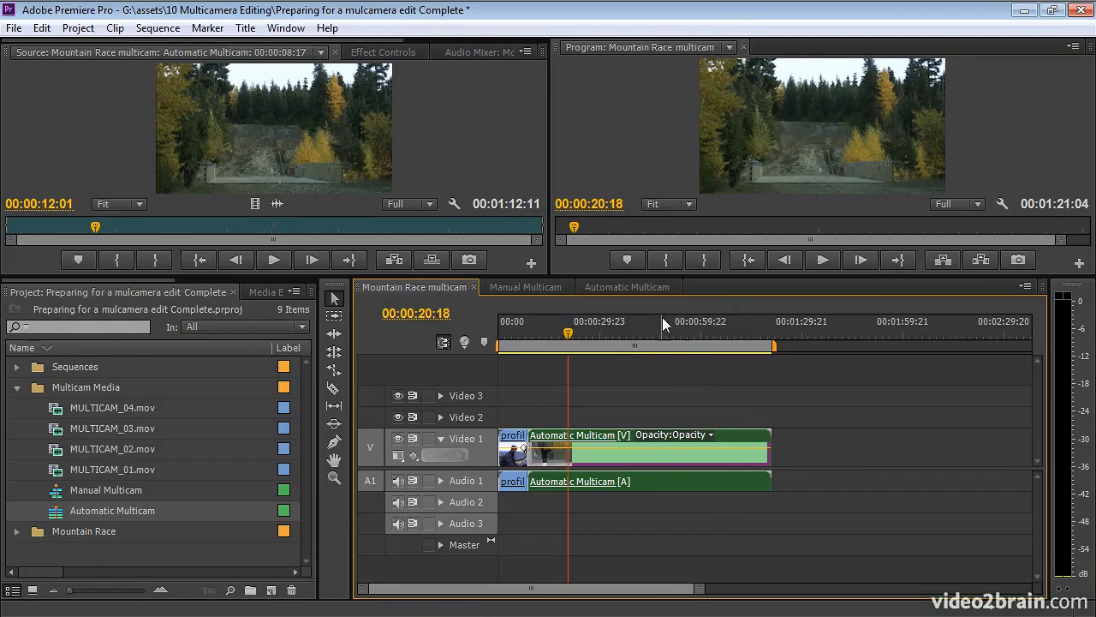
Inspect the MULTICAM_02–04 clips in Manual Multicam, view Automatic Multicam, then return to Mountain Race multicam.
{"action": "left_click", "coordinate": [516, 288]}
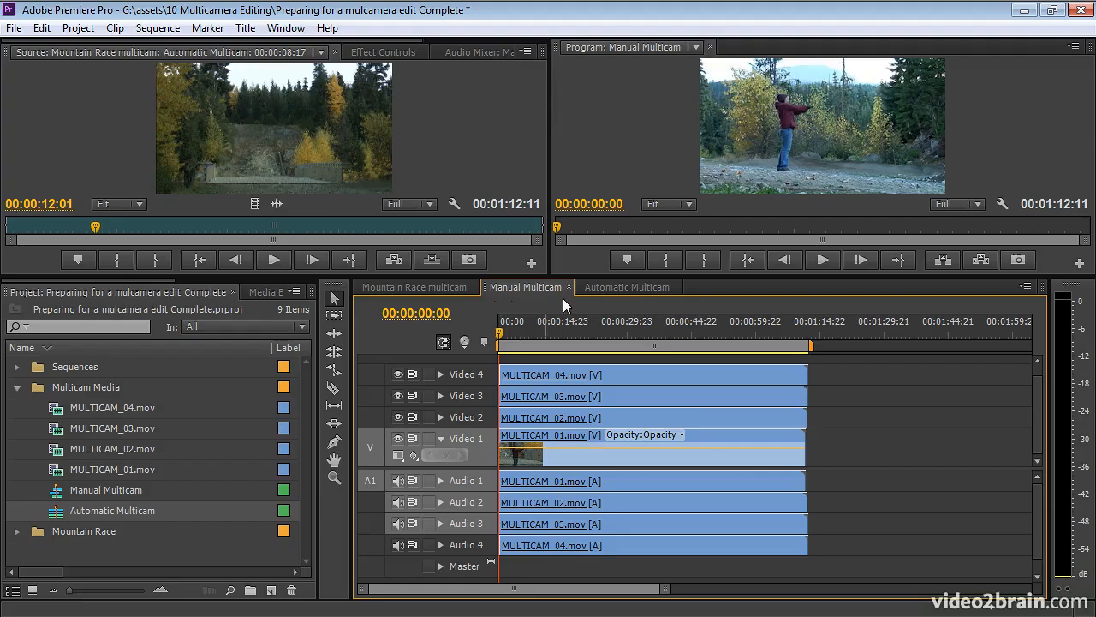
{"action": "left_click", "coordinate": [701, 418]}
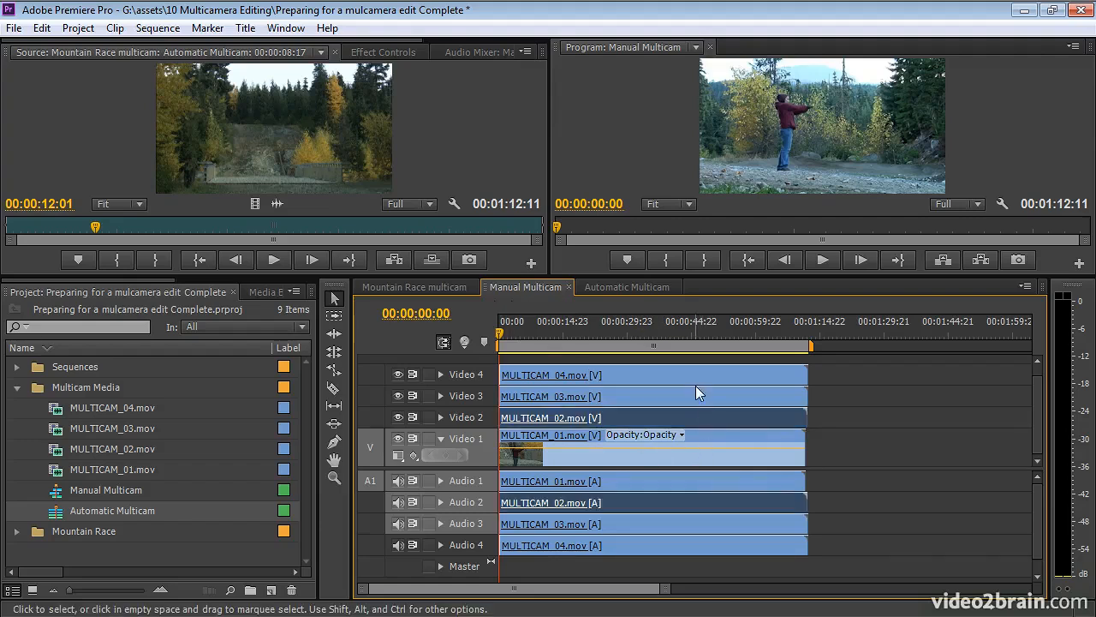
{"action": "left_click", "coordinate": [697, 394]}
{"action": "left_click", "coordinate": [697, 377]}
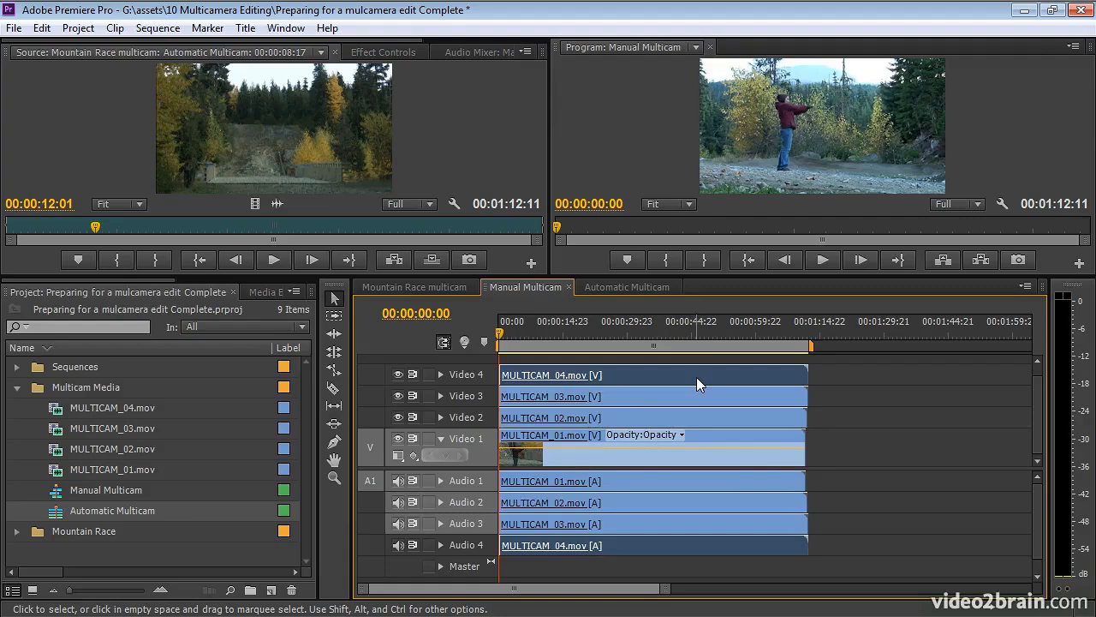
{"action": "left_click", "coordinate": [615, 287]}
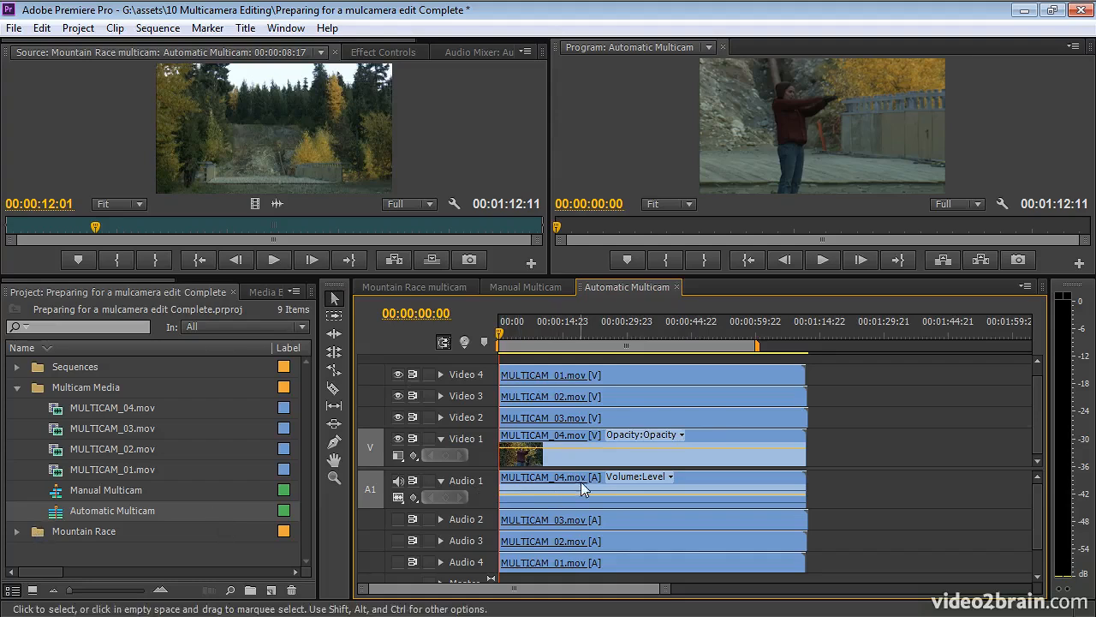
{"action": "left_click", "coordinate": [431, 289]}
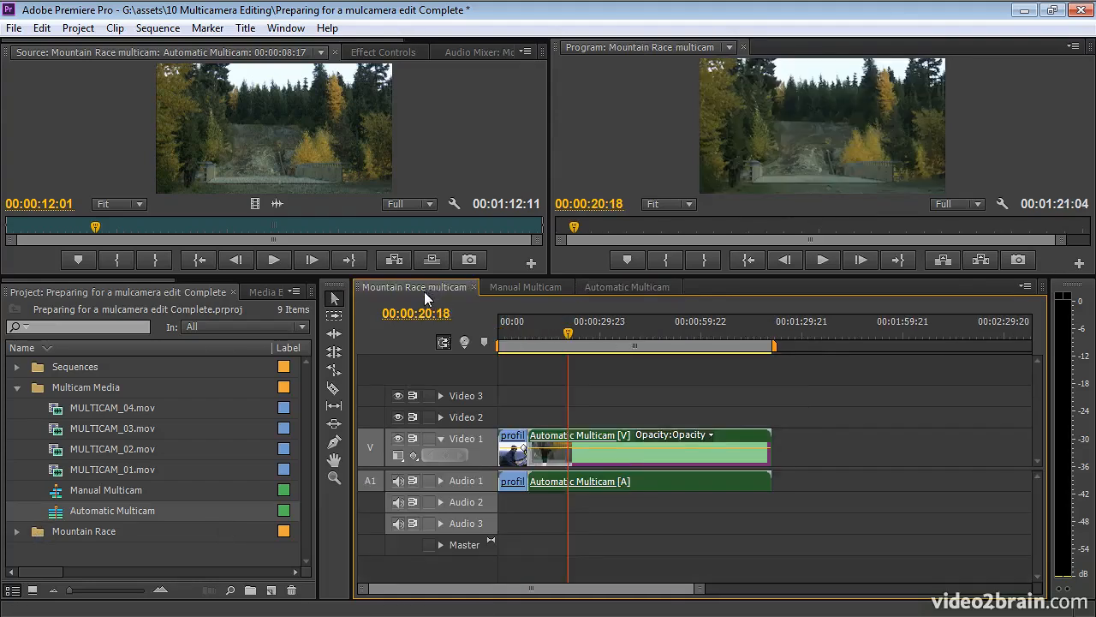
Enable Multi-Camera on the nested Automatic Multicam clip and move the playhead to 00:00:32:12.
{"action": "right_click", "coordinate": [630, 459]}
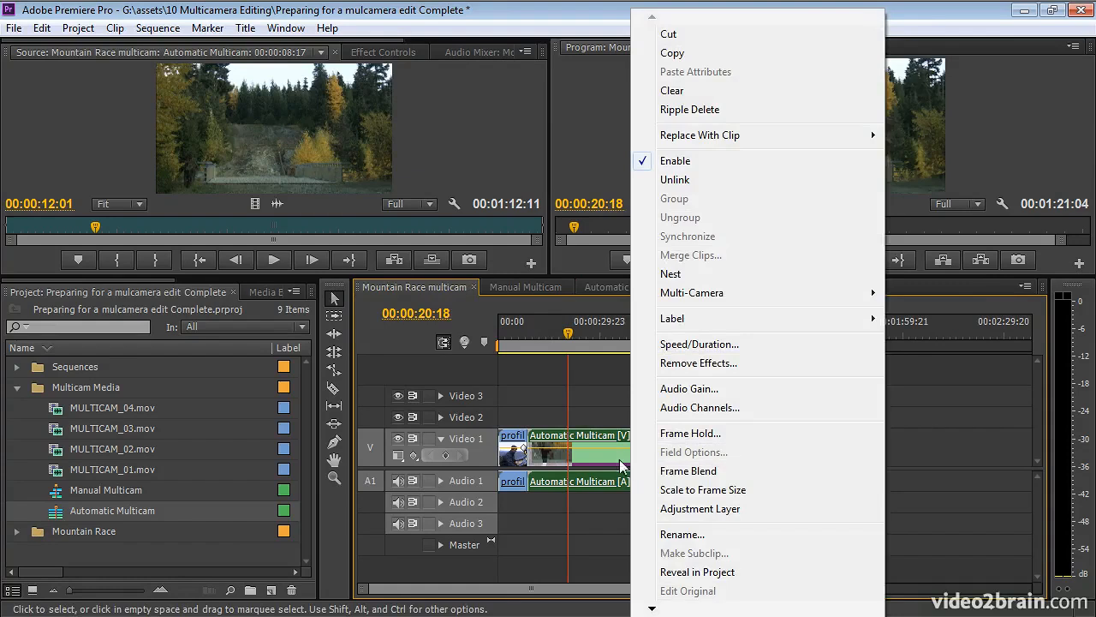
{"action": "mouse_move", "coordinate": [758, 305]}
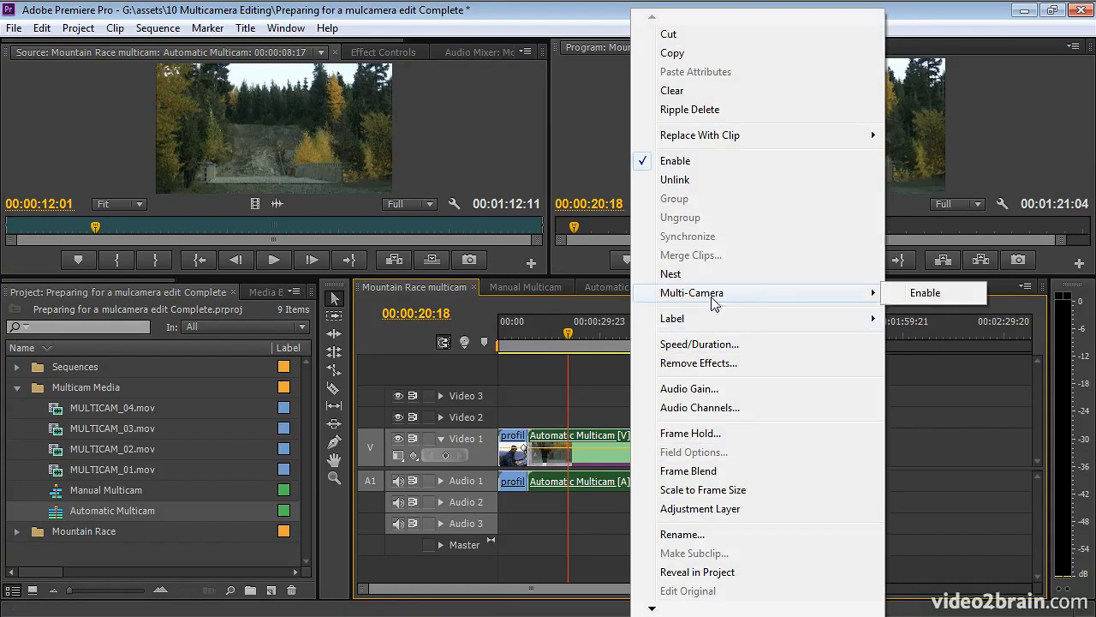
{"action": "left_click", "coordinate": [934, 293]}
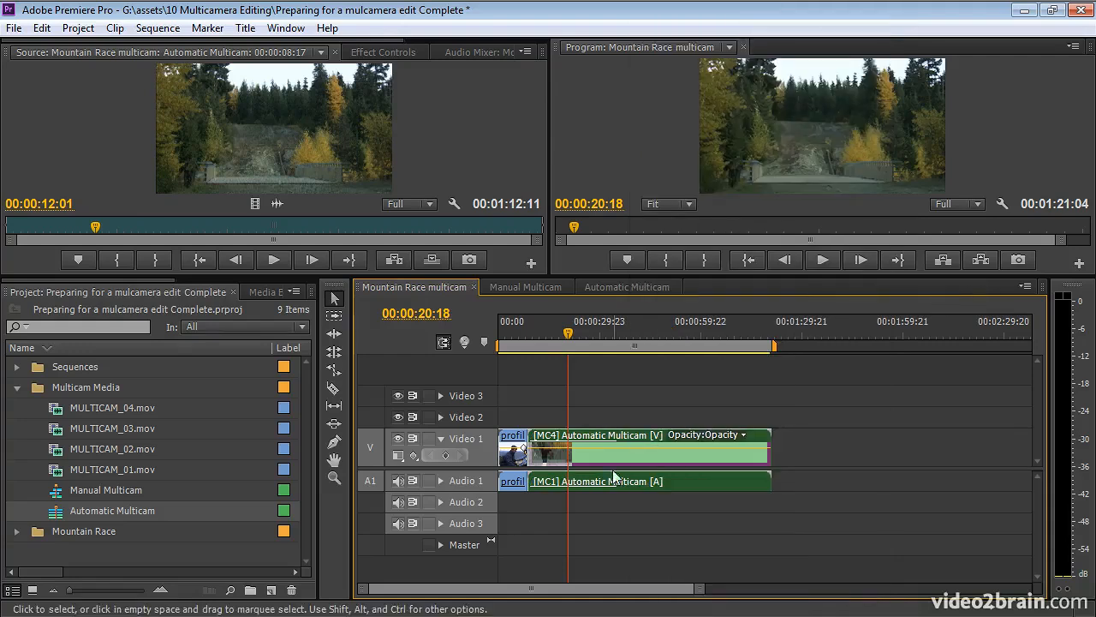
{"action": "left_click", "coordinate": [609, 333]}
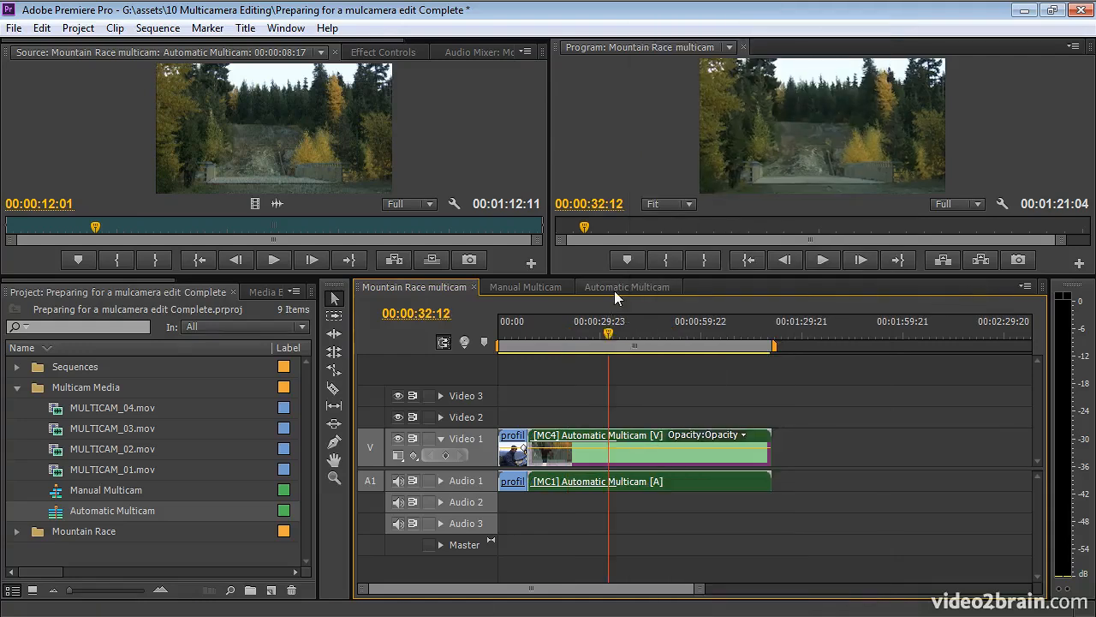
Check the MULTICAM_03 and MULTICAM_01 clips in Automatic Multicam, then return to Mountain Race multicam.
{"action": "left_click", "coordinate": [614, 289]}
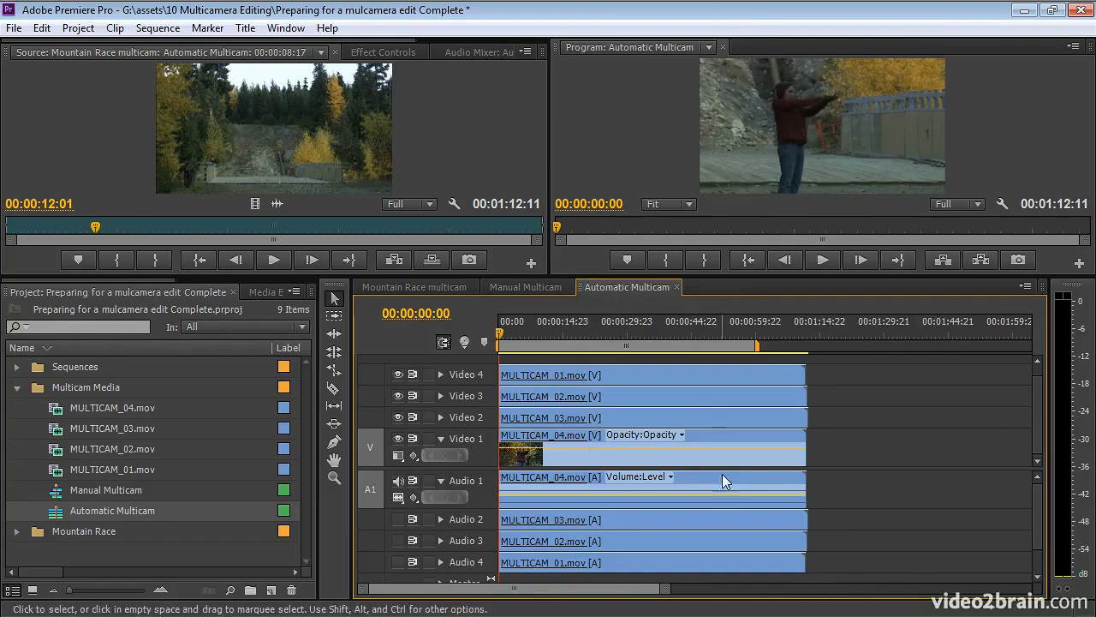
{"action": "left_click", "coordinate": [709, 420]}
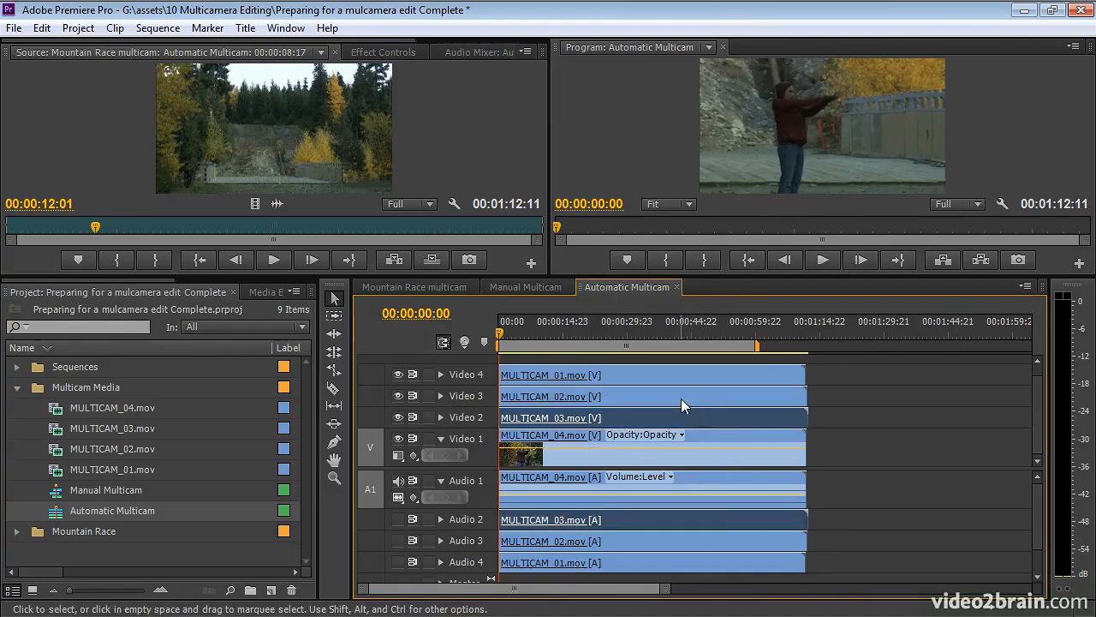
{"action": "left_click", "coordinate": [664, 377]}
{"action": "left_click", "coordinate": [647, 333]}
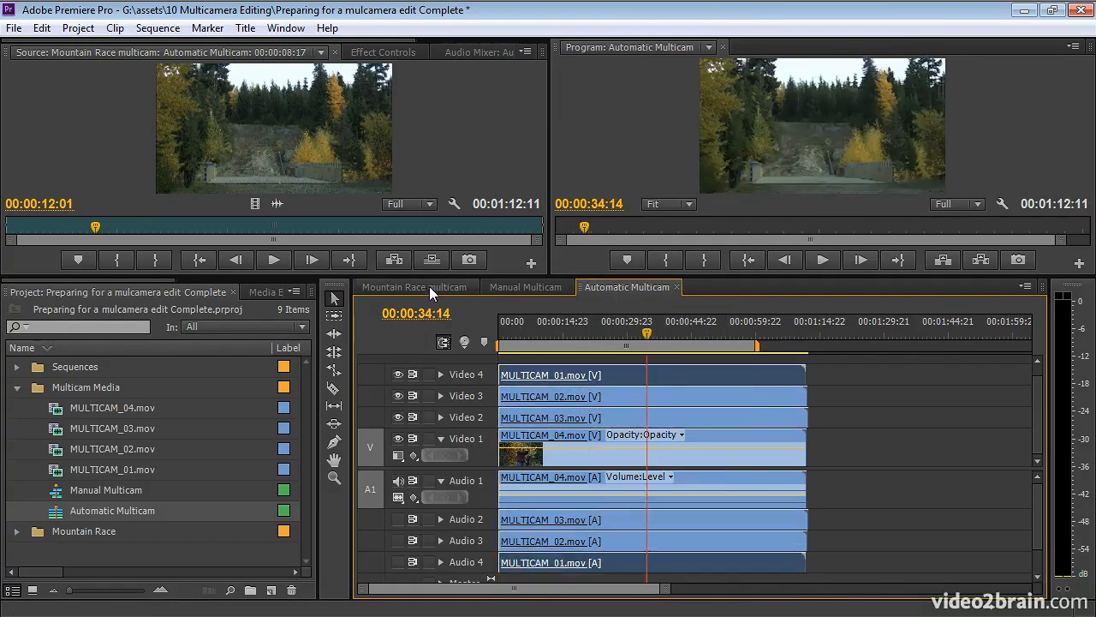
{"action": "left_click", "coordinate": [429, 286]}
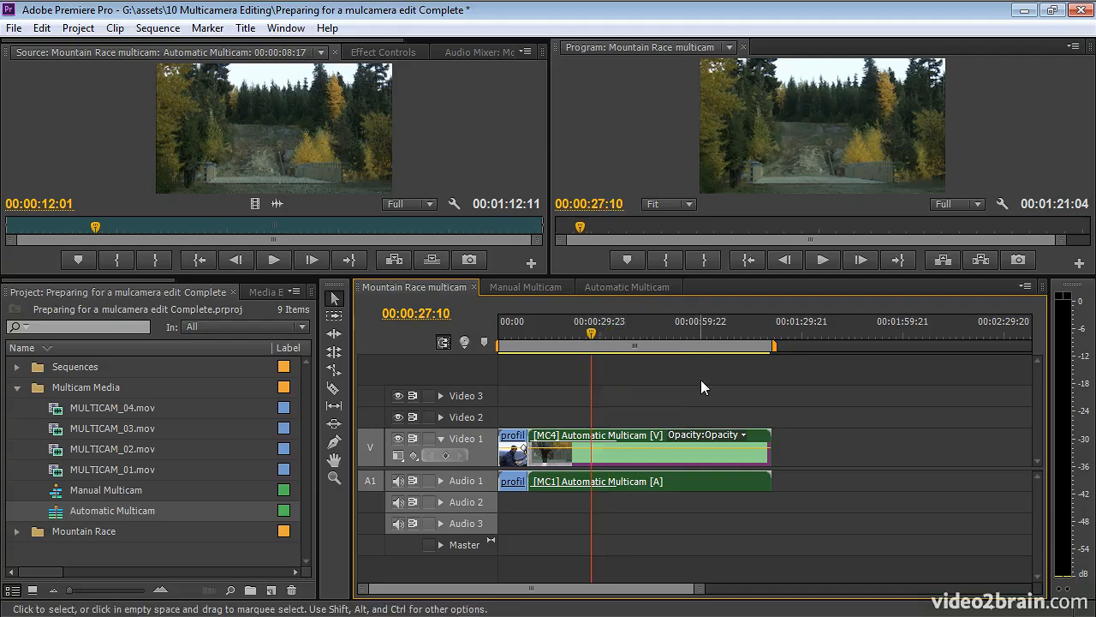